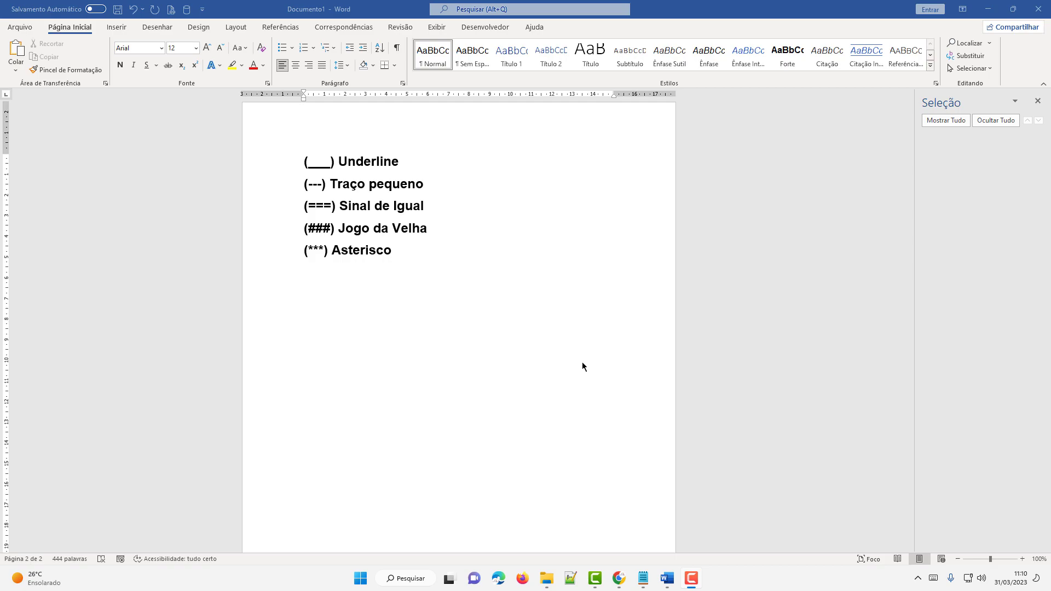
# Enter a short row of underscores below the symbol list, and undo its automatic conversion into a full-width border line.
pyautogui.click(362, 310)
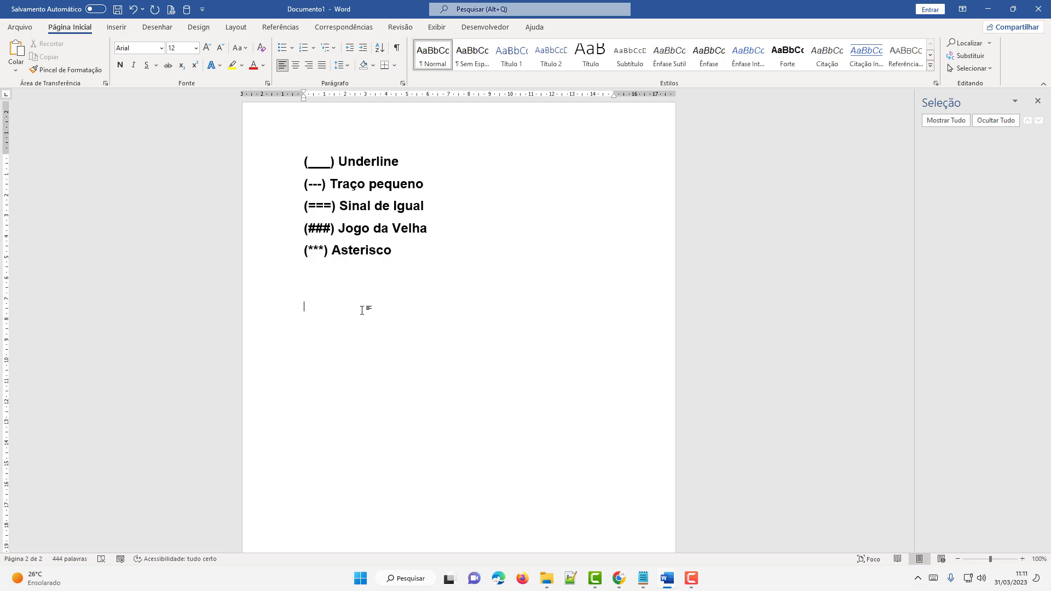
pyautogui.write('____')
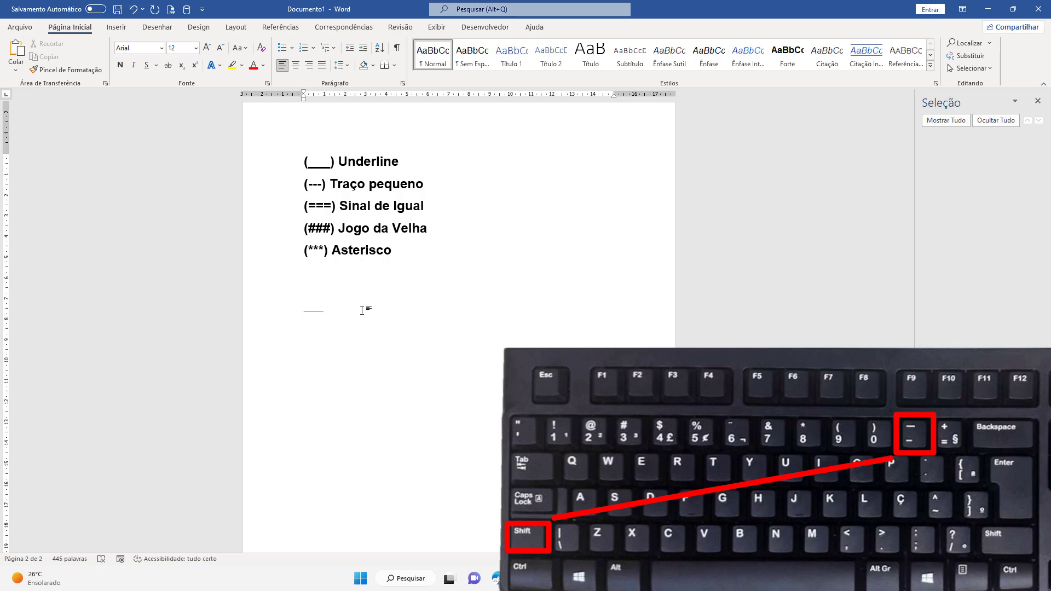
pyautogui.press('Return')
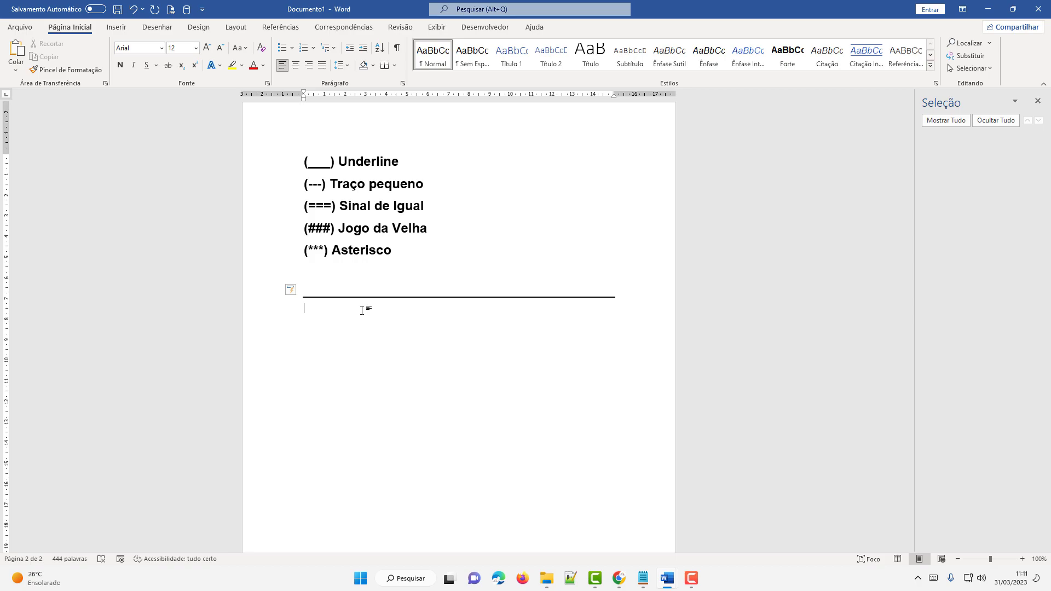
pyautogui.press('BackSpace')
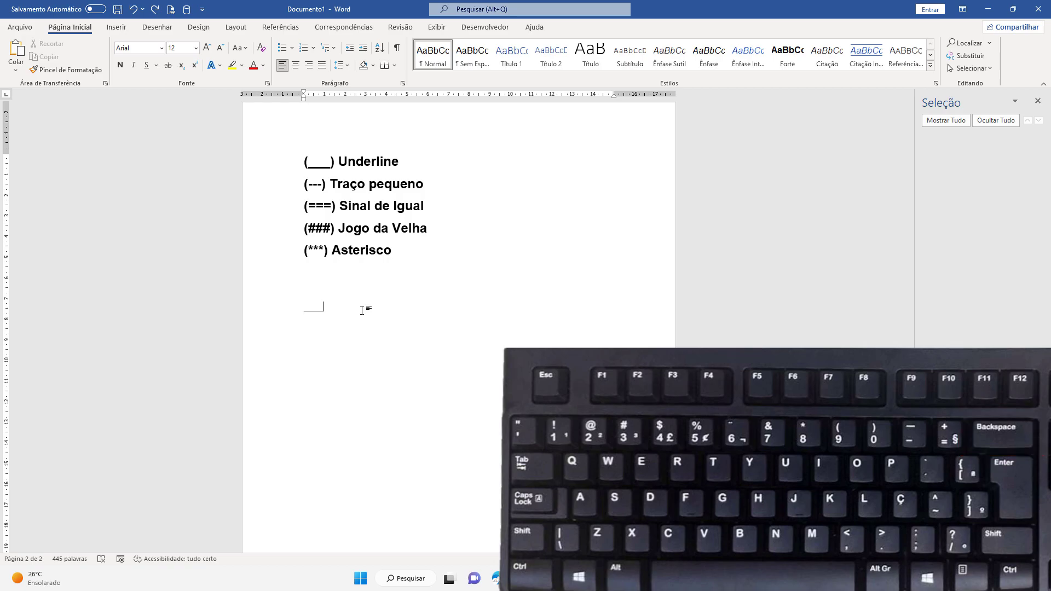
# Extend the underscore row to about 7.5 cm and undo its automatic conversion into a border.
pyautogui.write('_________')
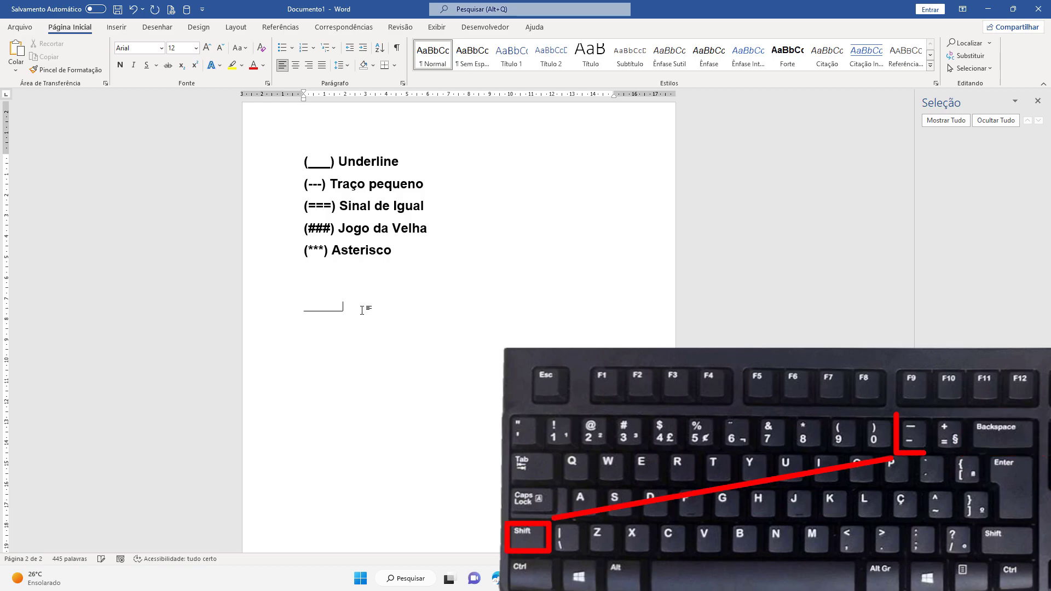
pyautogui.write('_________________')
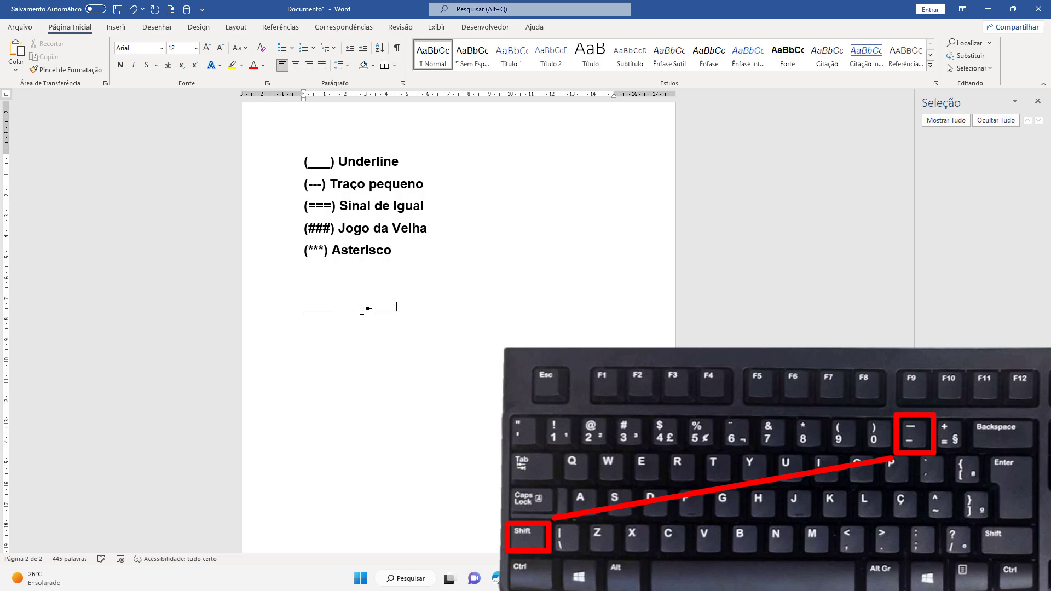
pyautogui.write('______________')
pyautogui.press('Return')
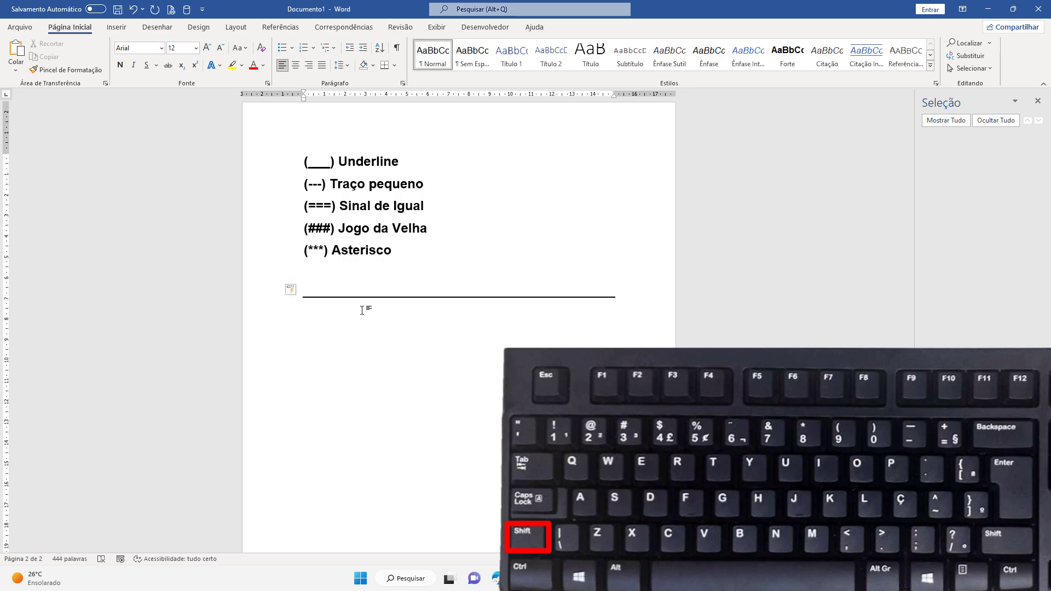
pyautogui.hotkey('ctrl', 'z')
pyautogui.press('BackSpace')
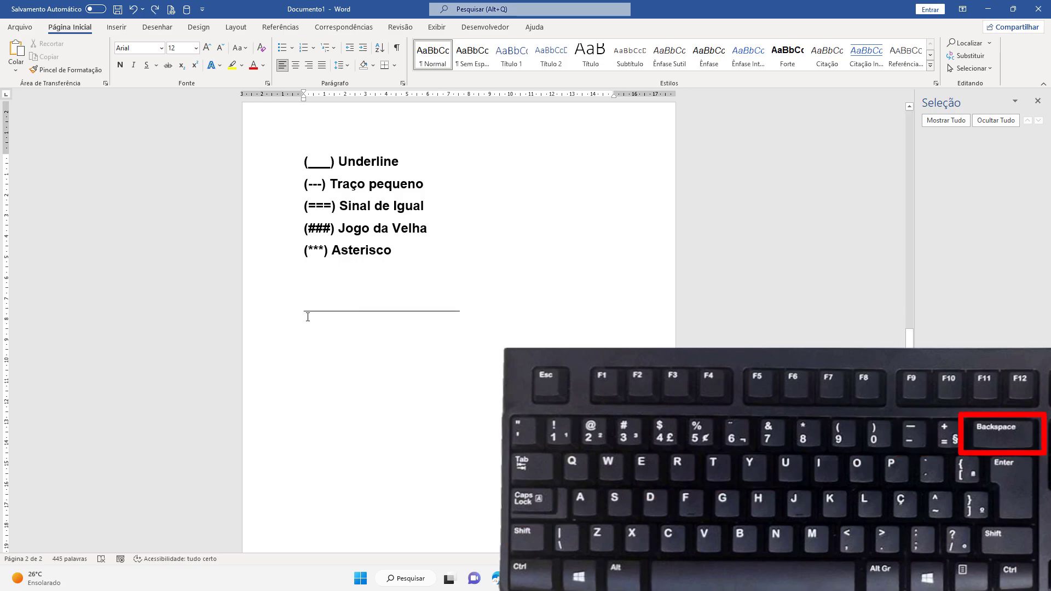
# Center the underscore row below the symbol list and place the cursor on the empty line beneath it.
pyautogui.click(279, 313)
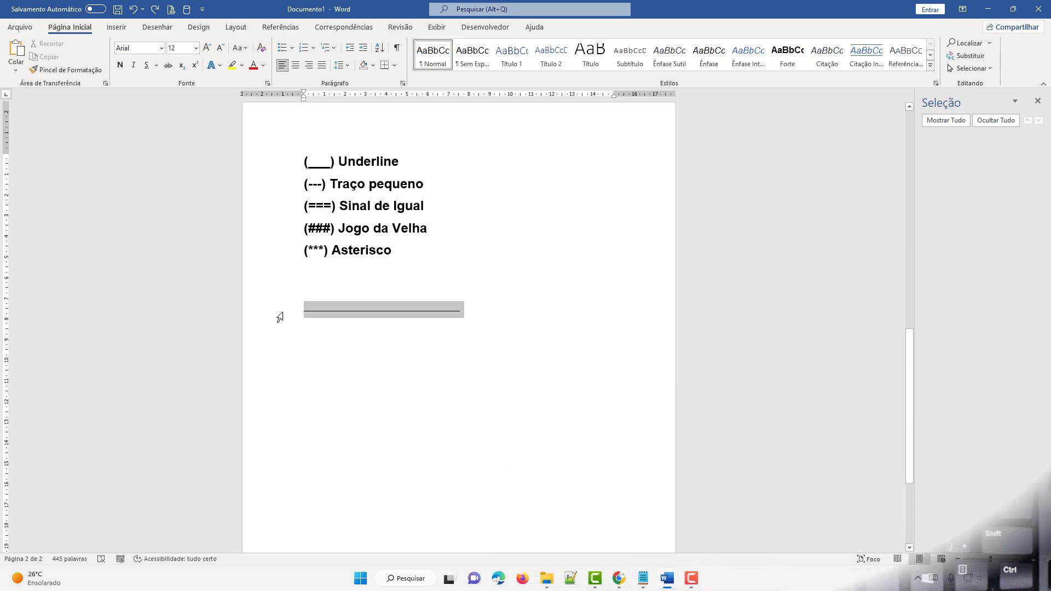
pyautogui.hotkey('ctrl', 'e')
pyautogui.click(564, 327)
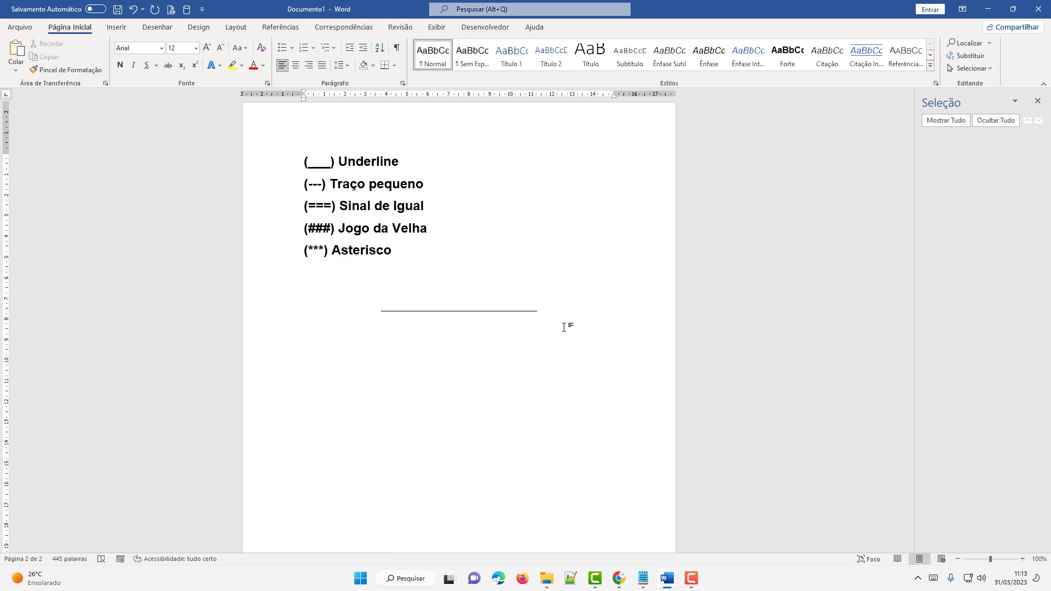
# Create two automatic border lines below the underscore row, one from three hyphens and one from three equal signs.
pyautogui.write('---')
pyautogui.press('Return')
pyautogui.write('===')
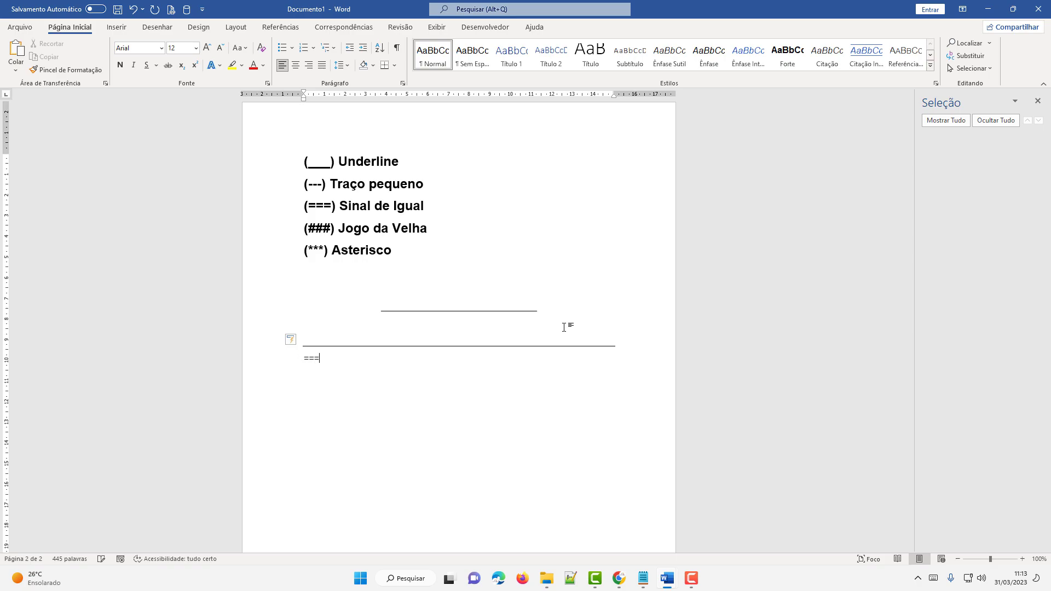
pyautogui.press('Return')
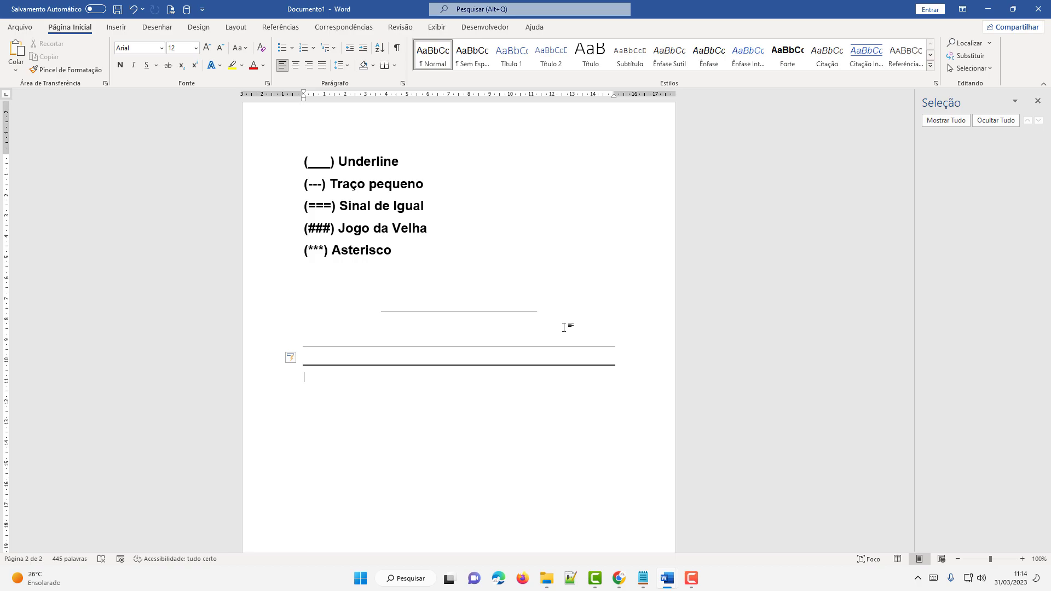
# Create two more automatic border lines underneath, one from three hash signs and one from three asterisks.
pyautogui.write('###')
pyautogui.press('Return')
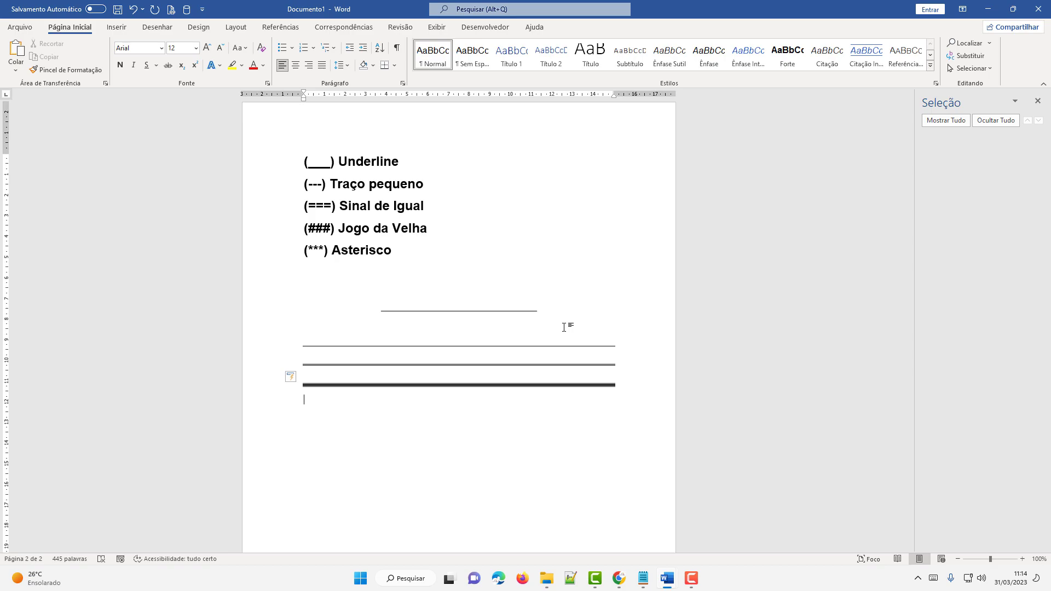
pyautogui.write('***')
pyautogui.press('Return')
# Add a signature line of underscores about 8.5 cm long above "Assinatura Contratante" on page 1, and delete it again.
pyautogui.scroll(10, 575, 342)
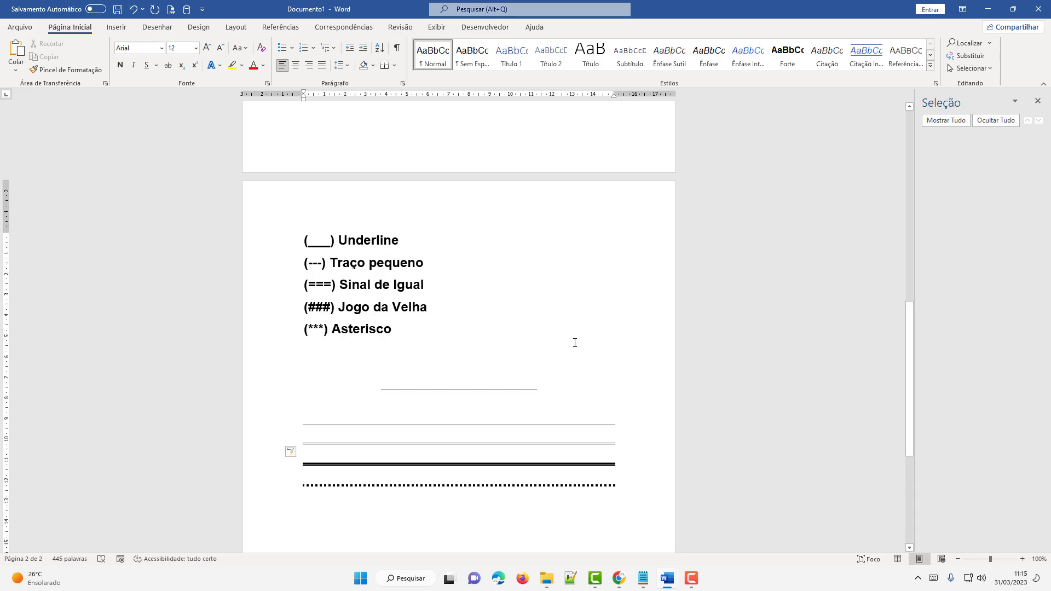
pyautogui.scroll(1, 575, 343)
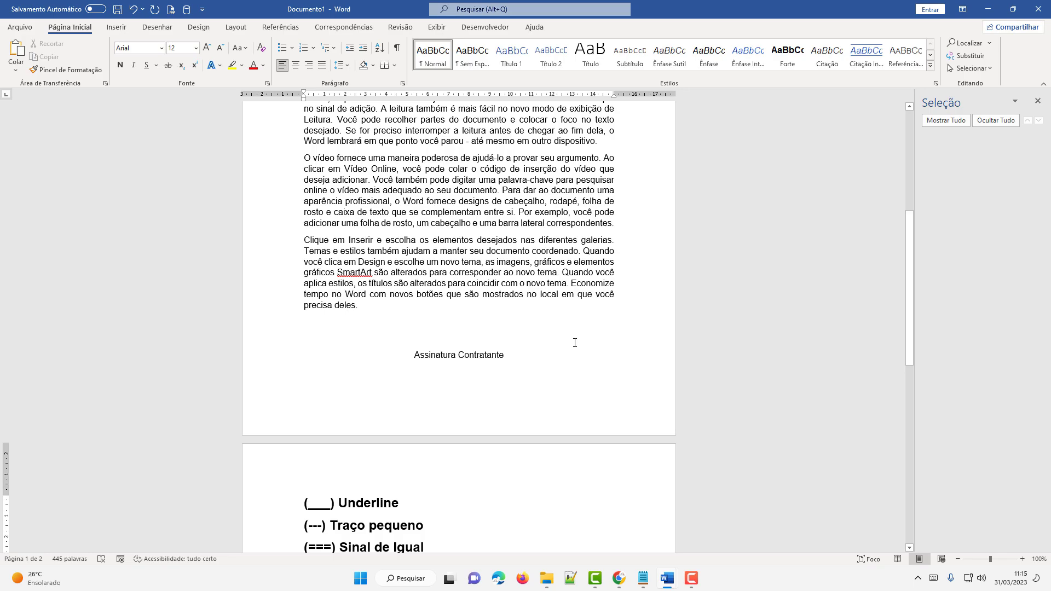
pyautogui.scroll(2, 574, 342)
pyautogui.click(421, 395)
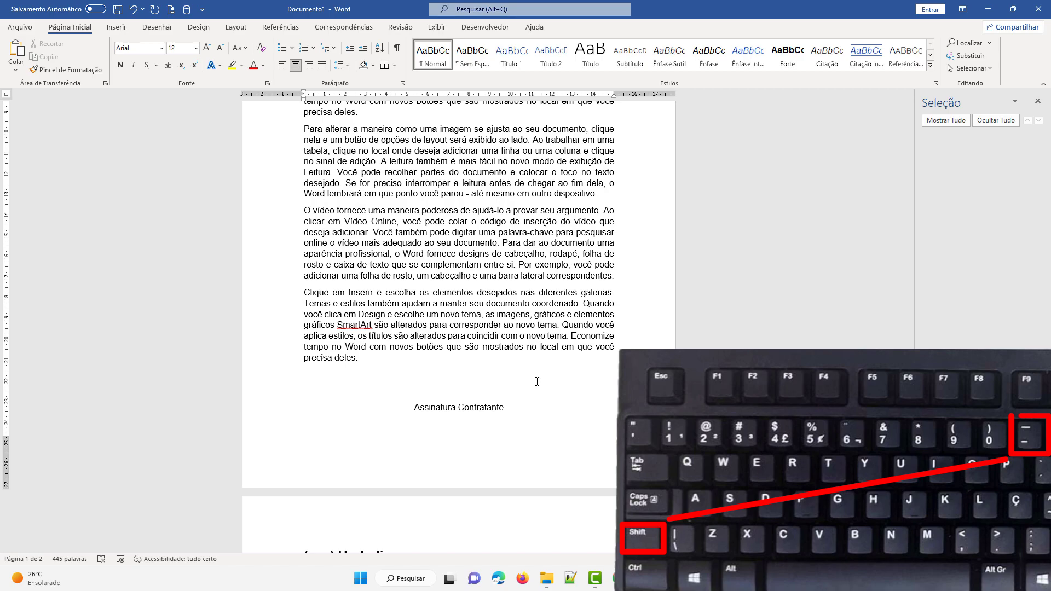
pyautogui.write('_______________________')
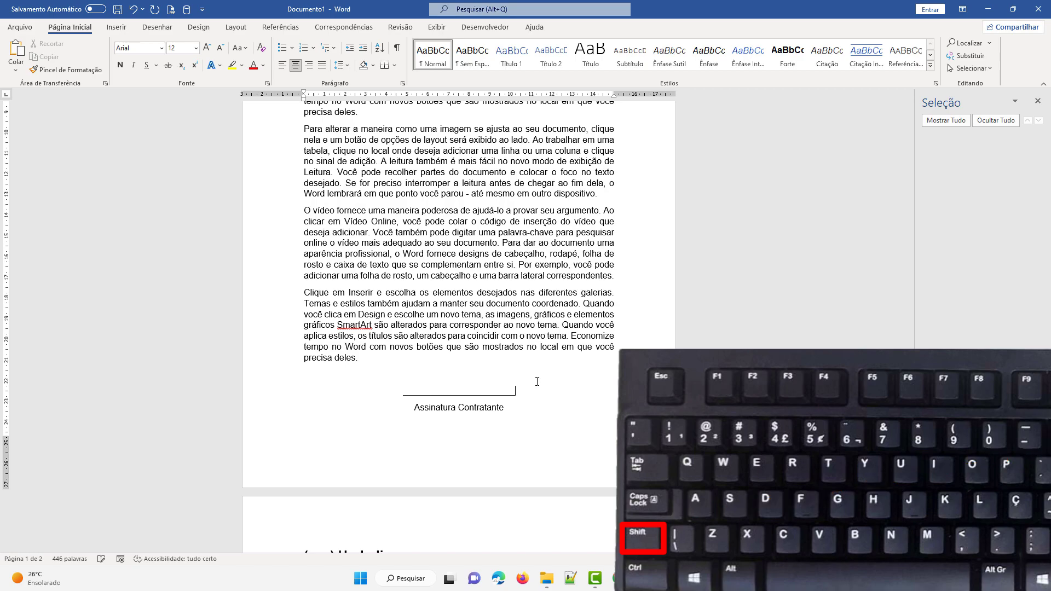
pyautogui.write('___________')
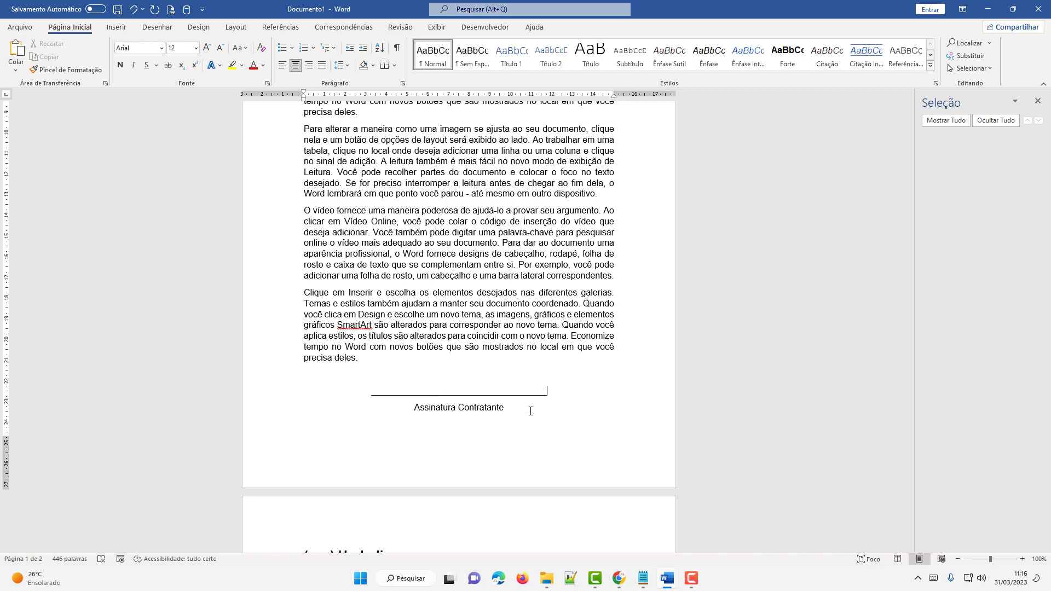
pyautogui.hotkey('shift', 'Home')
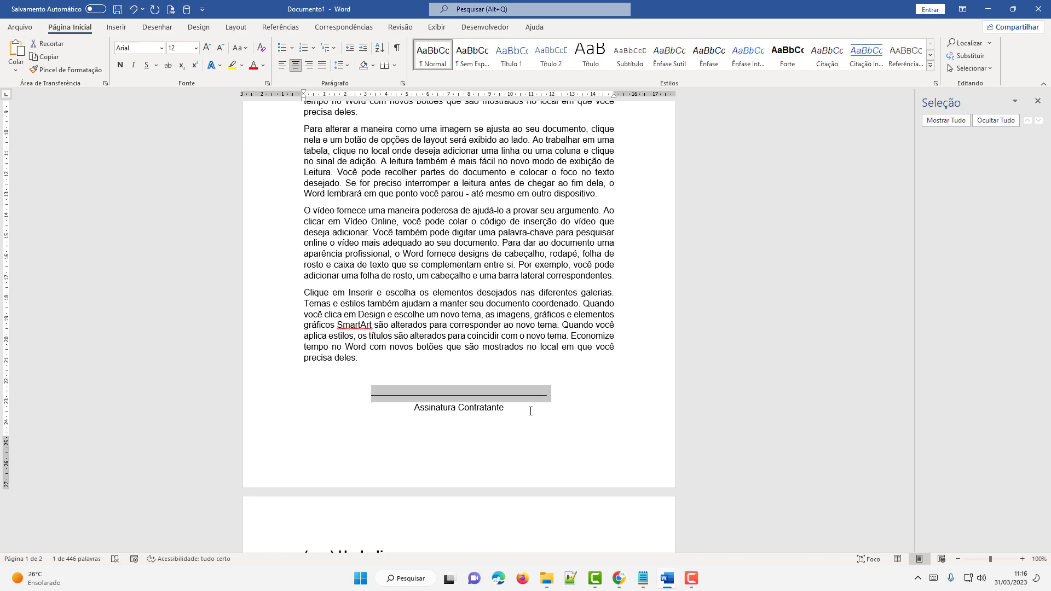
pyautogui.press('BackSpace')
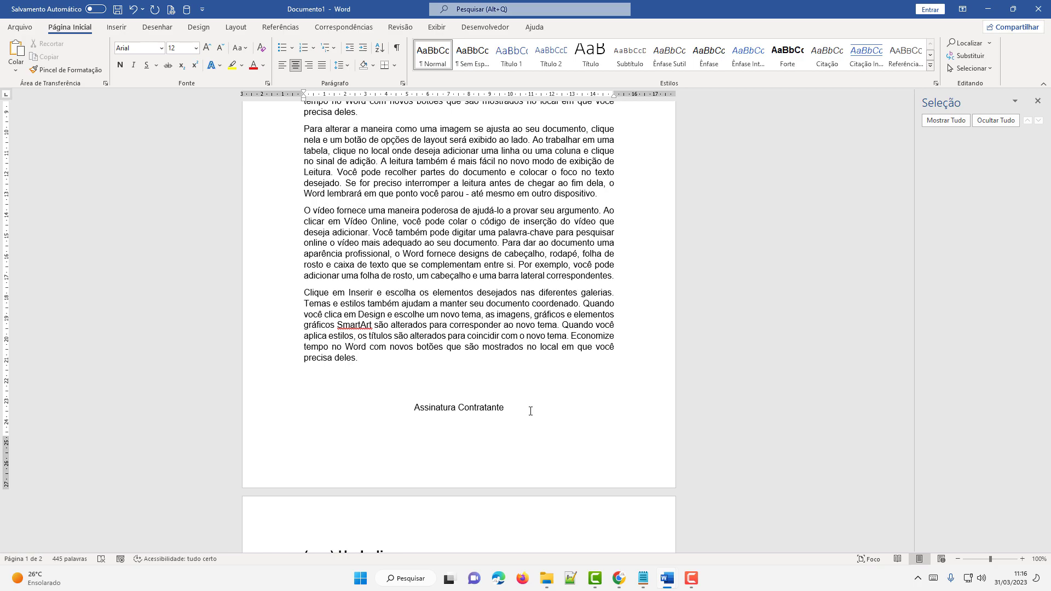
# Draw a horizontal straight line shape about 11.3 cm long above "Assinatura Contratante".
pyautogui.click(115, 28)
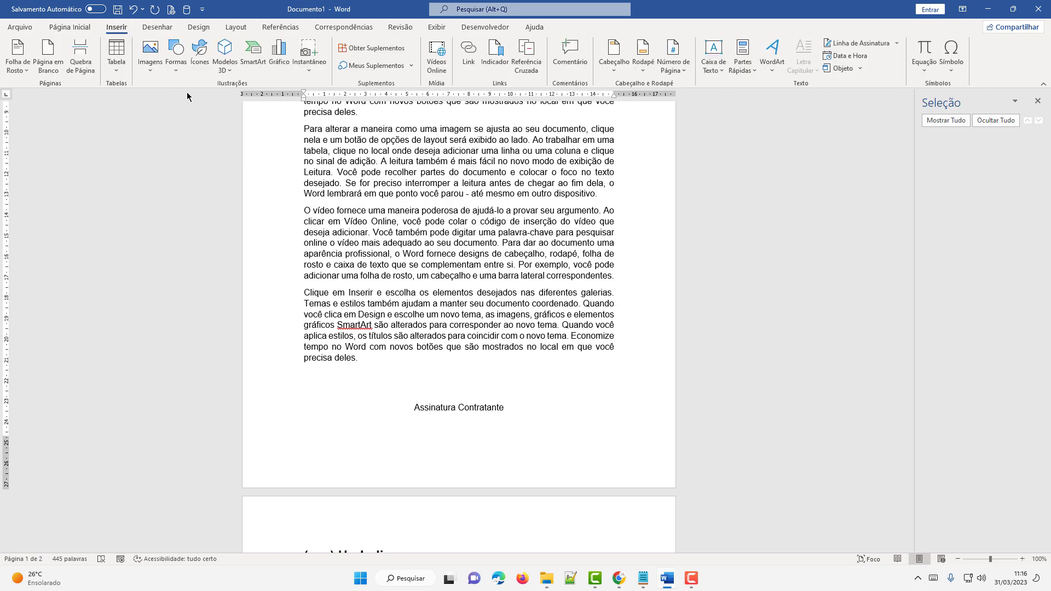
pyautogui.click(177, 70)
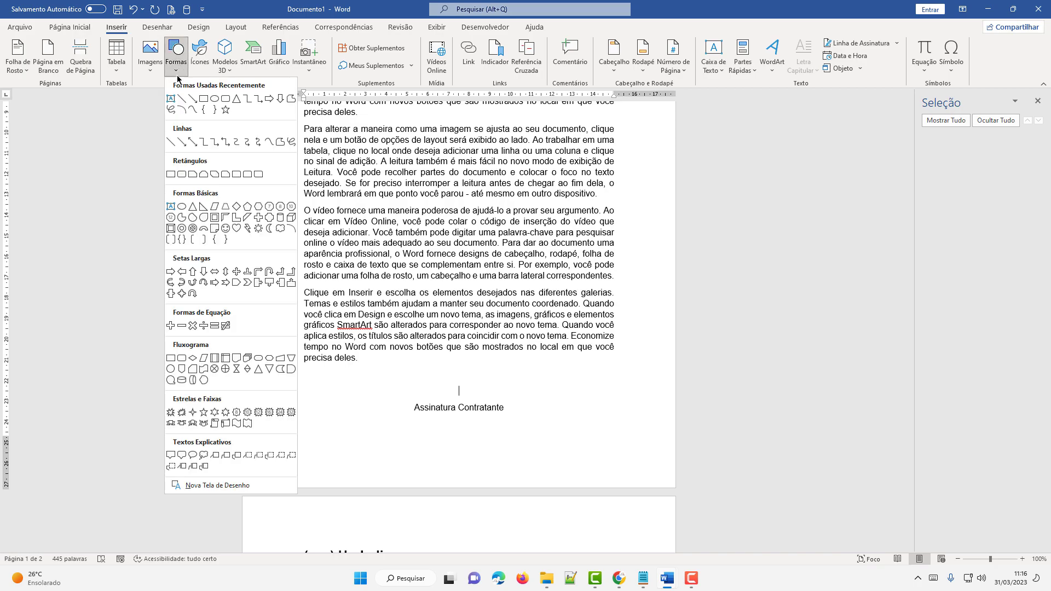
pyautogui.click(183, 99)
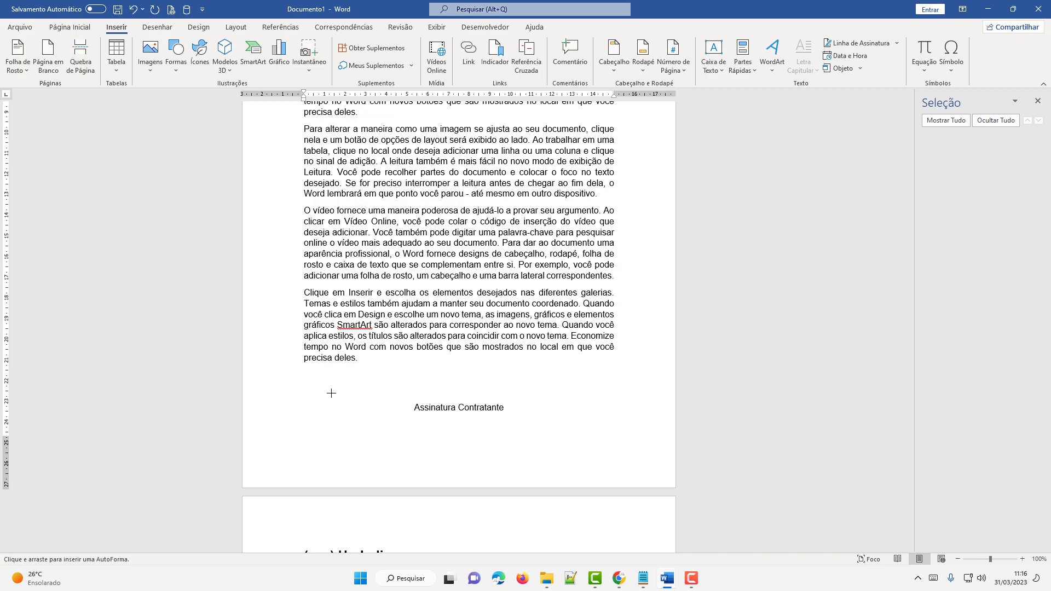
pyautogui.moveTo(331, 393)
pyautogui.mouseDown()
pyautogui.moveTo(559, 394)
pyautogui.moveTo(574, 384)
pyautogui.mouseUp()
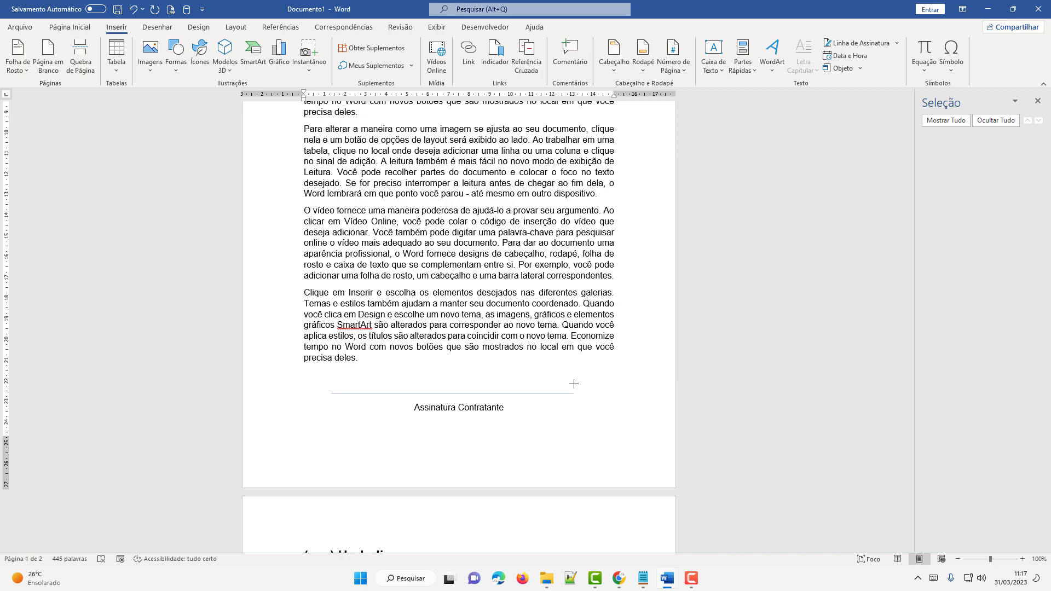
pyautogui.moveTo(573, 383)
pyautogui.mouseDown()
pyautogui.moveTo(568, 430)
pyautogui.moveTo(573, 354)
pyautogui.moveTo(581, 418)
pyautogui.moveTo(565, 391)
pyautogui.mouseUp()
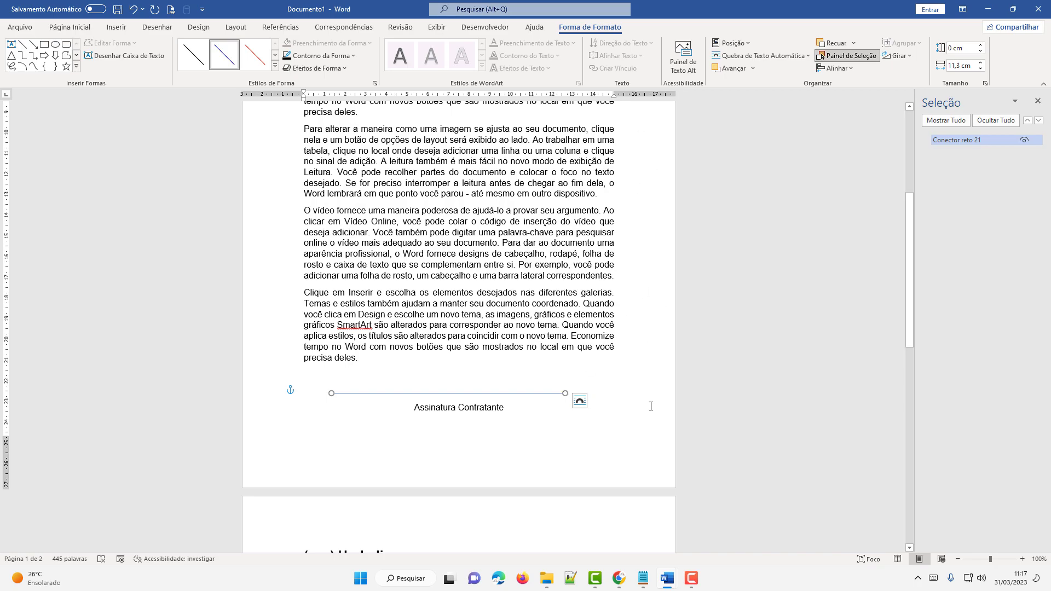
pyautogui.click(586, 436)
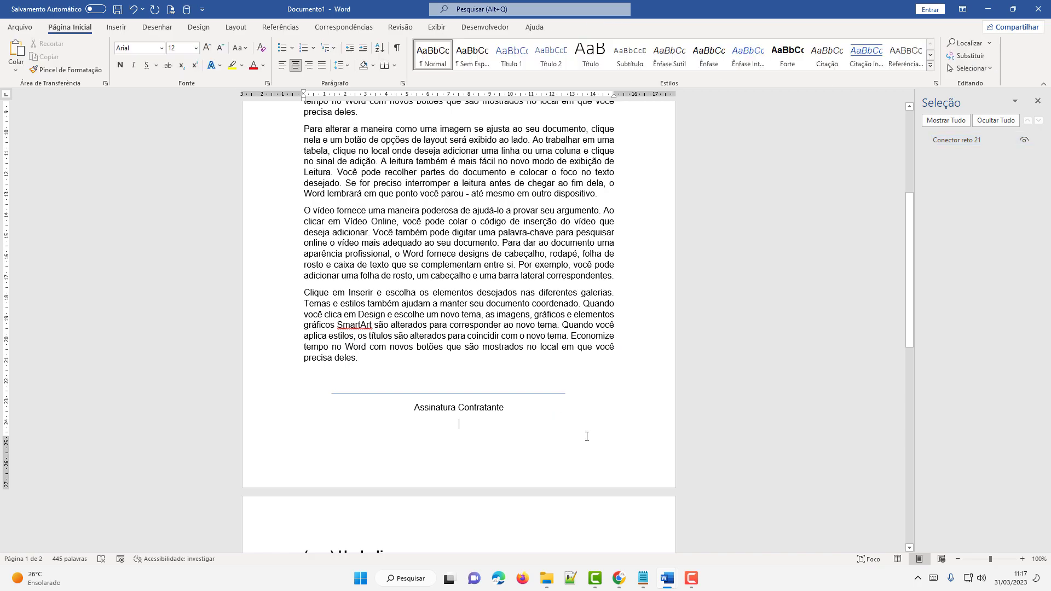
# Set the outline color of the drawn signature line to the black theme color.
pyautogui.click(558, 393)
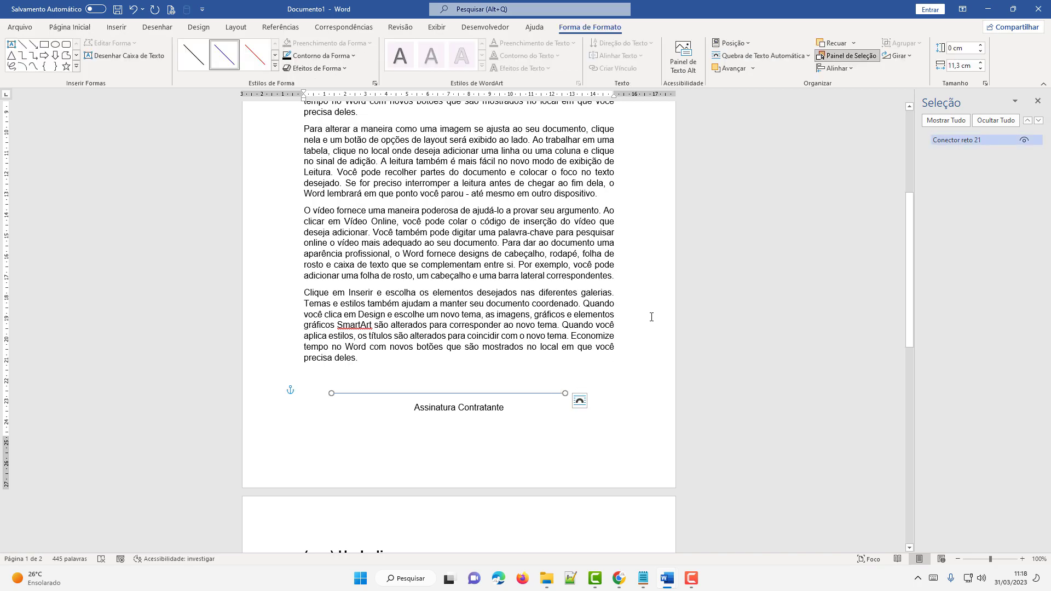
pyautogui.click(354, 56)
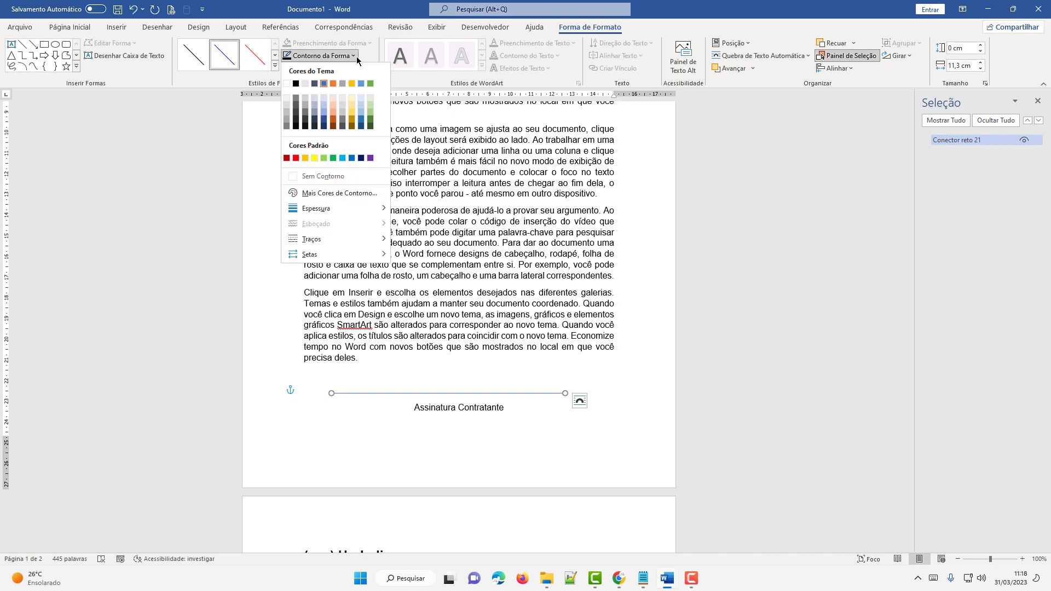
pyautogui.click(296, 84)
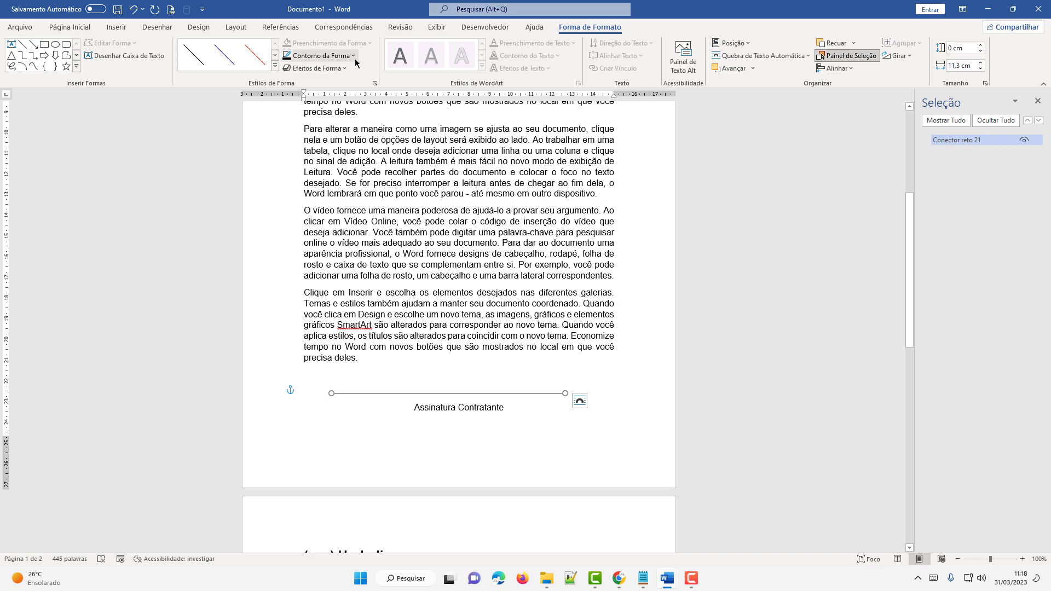
# Review the signature line's thickness, dash and arrow options, keeping the plain style without arrowheads.
pyautogui.click(353, 57)
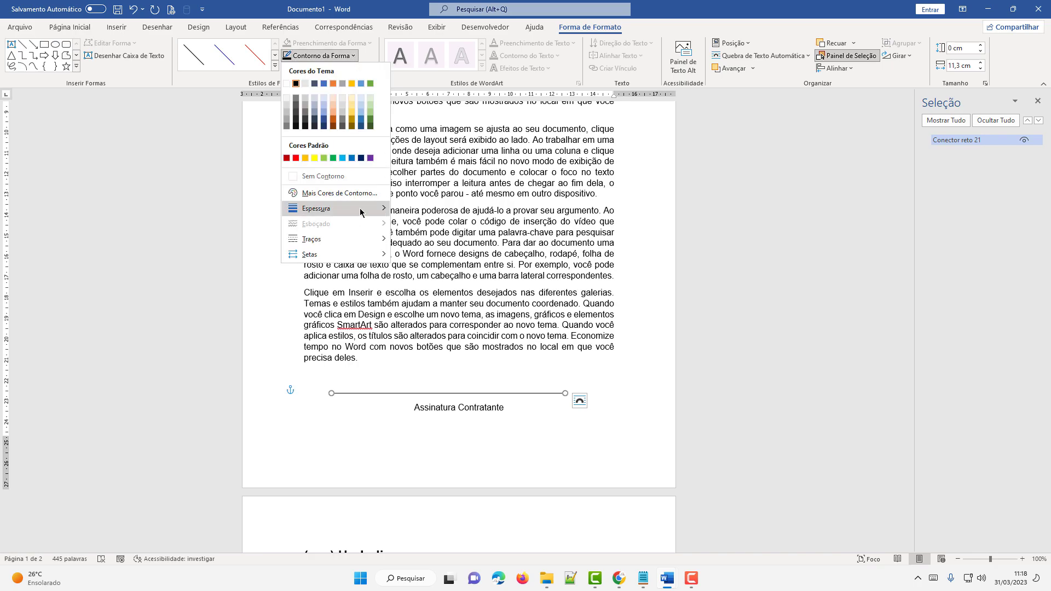
pyautogui.moveTo(362, 211)
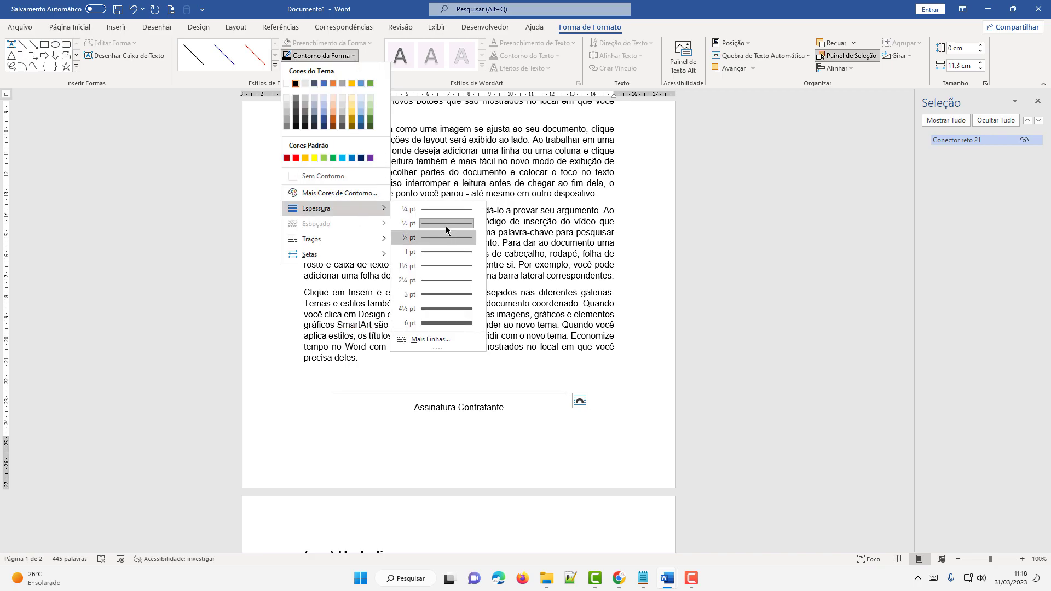
pyautogui.moveTo(340, 241)
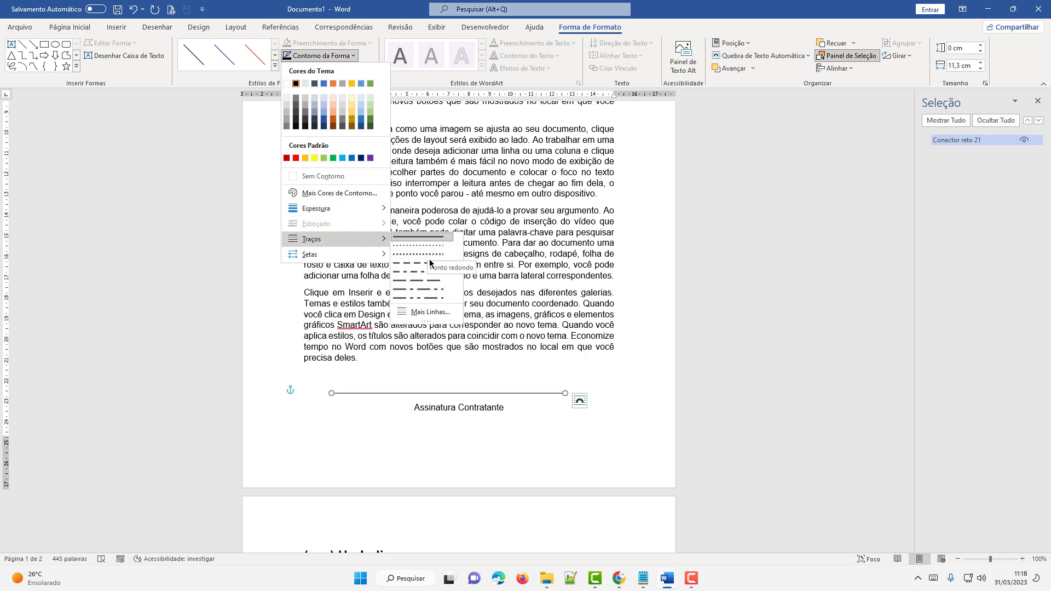
pyautogui.moveTo(349, 260)
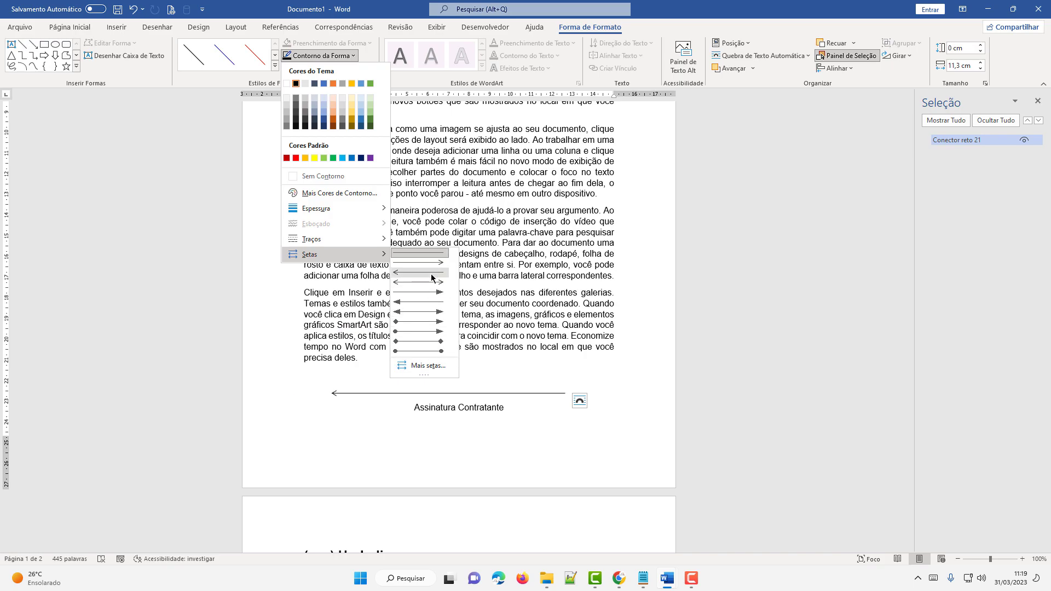
pyautogui.click(431, 255)
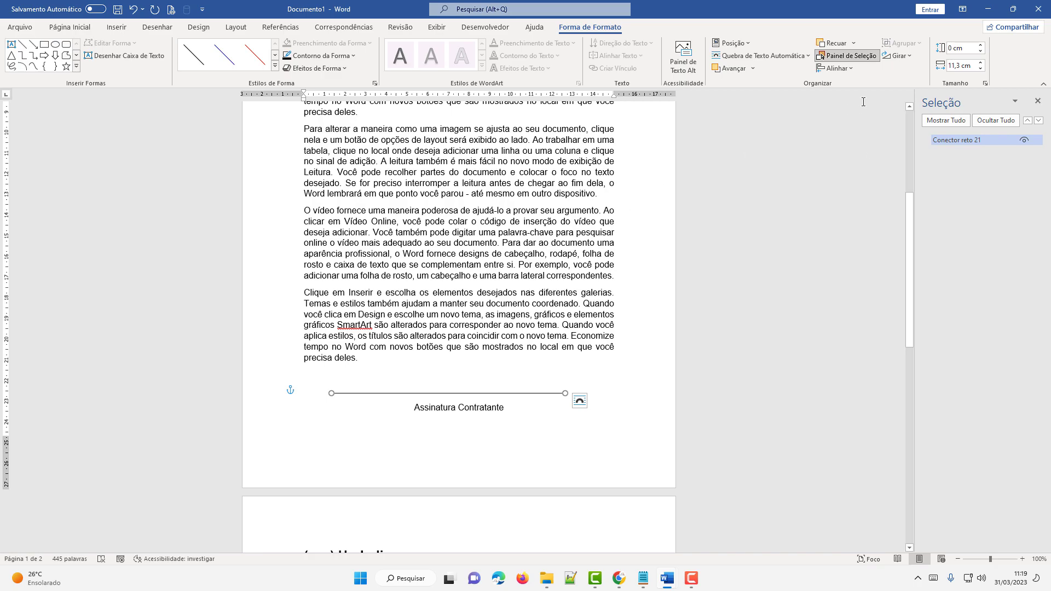
# Center the drawn signature line horizontally between the page margins.
pyautogui.click(851, 75)
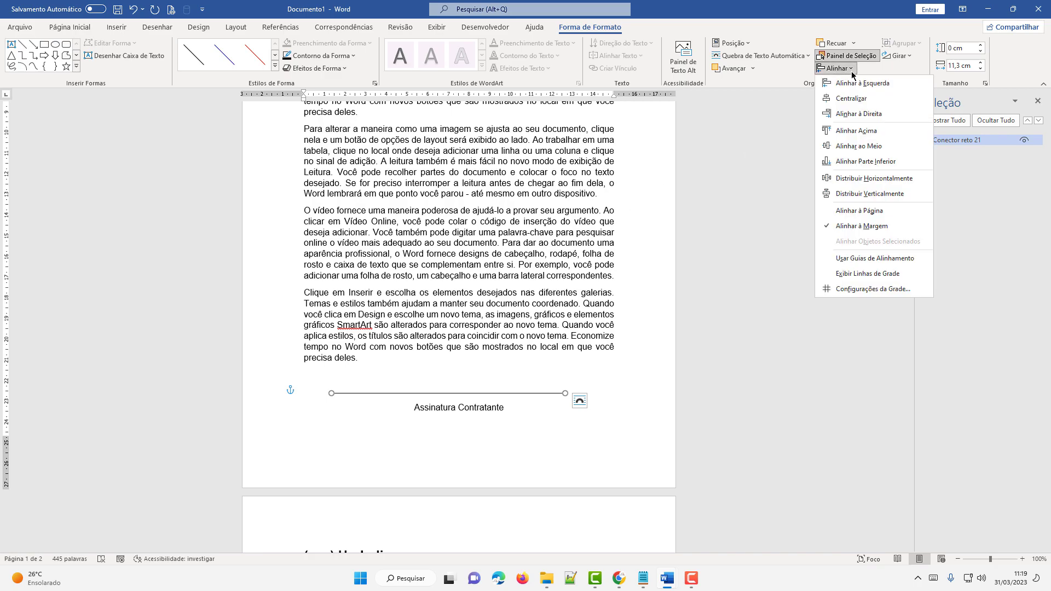
pyautogui.click(872, 102)
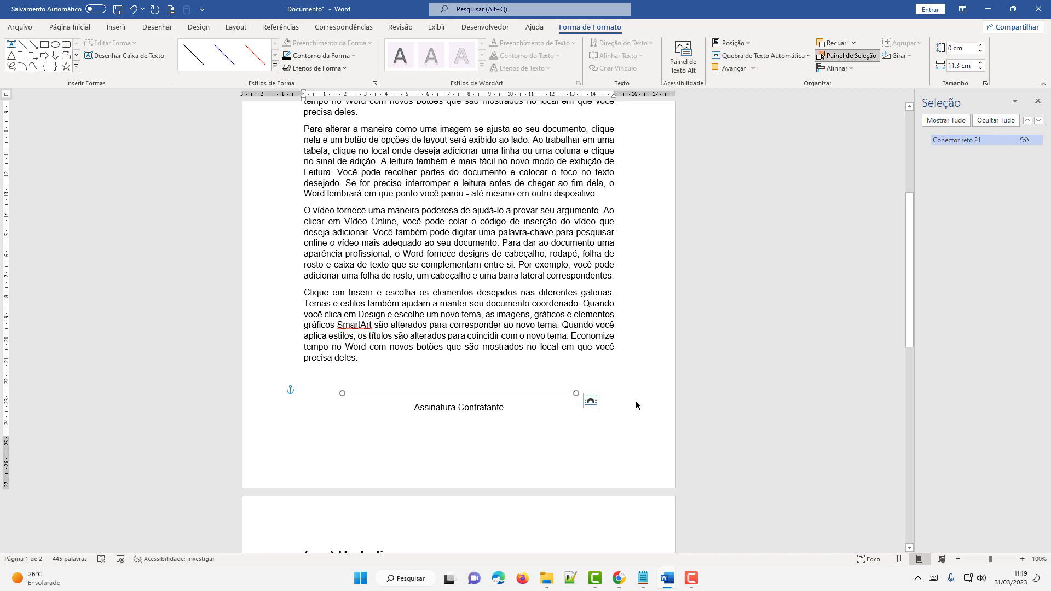
pyautogui.click(553, 395)
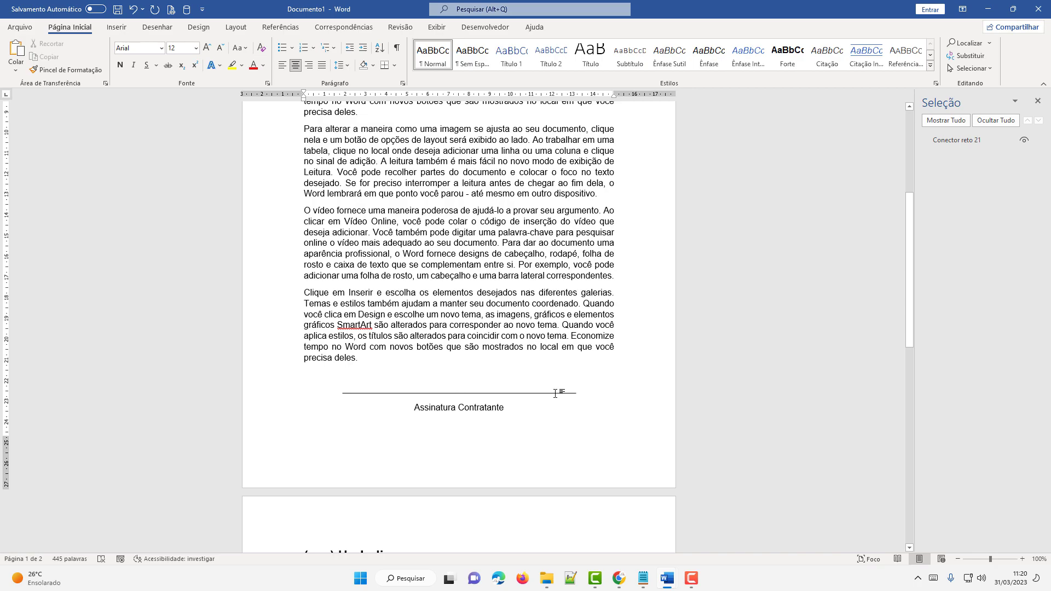
# Nudge the signature line down until it sits just above "Assinatura Contratante".
pyautogui.click(555, 393)
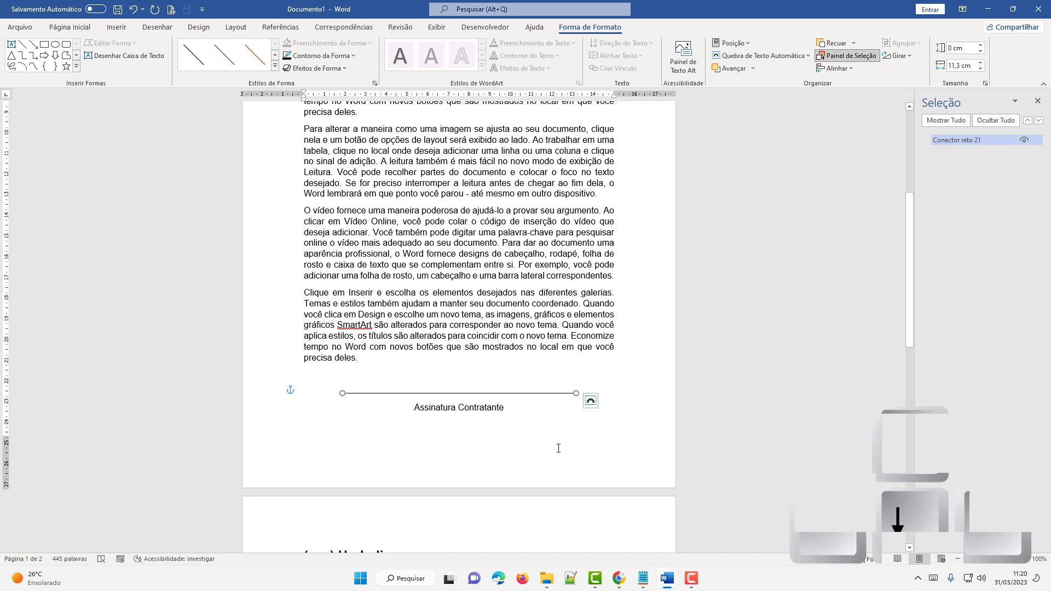
pyautogui.press('Down')
pyautogui.press('Right')
pyautogui.press('Left')
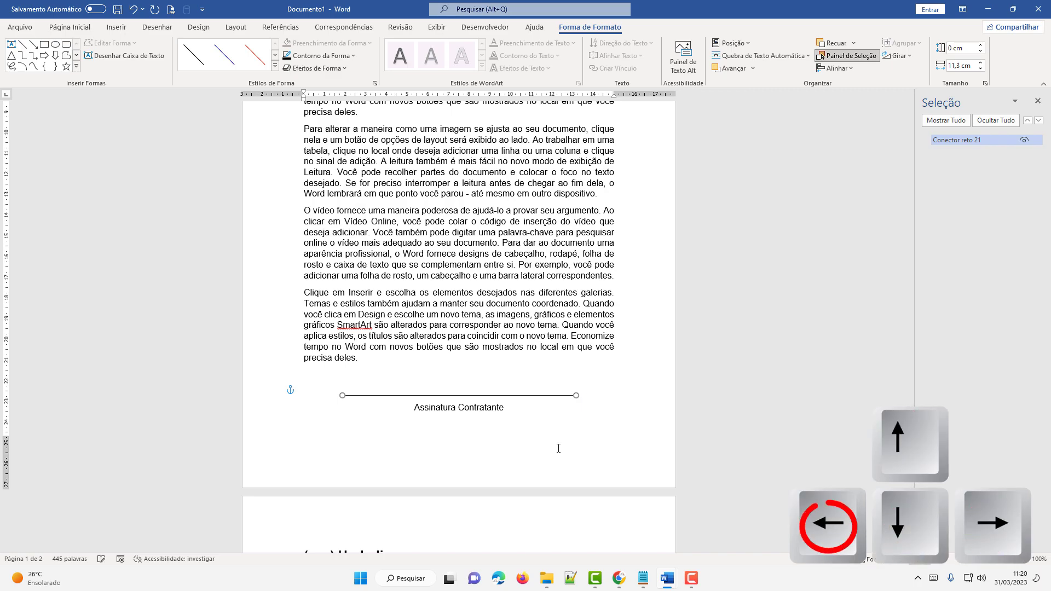
pyautogui.press('Down')
pyautogui.press('Down')
pyautogui.press('Down')
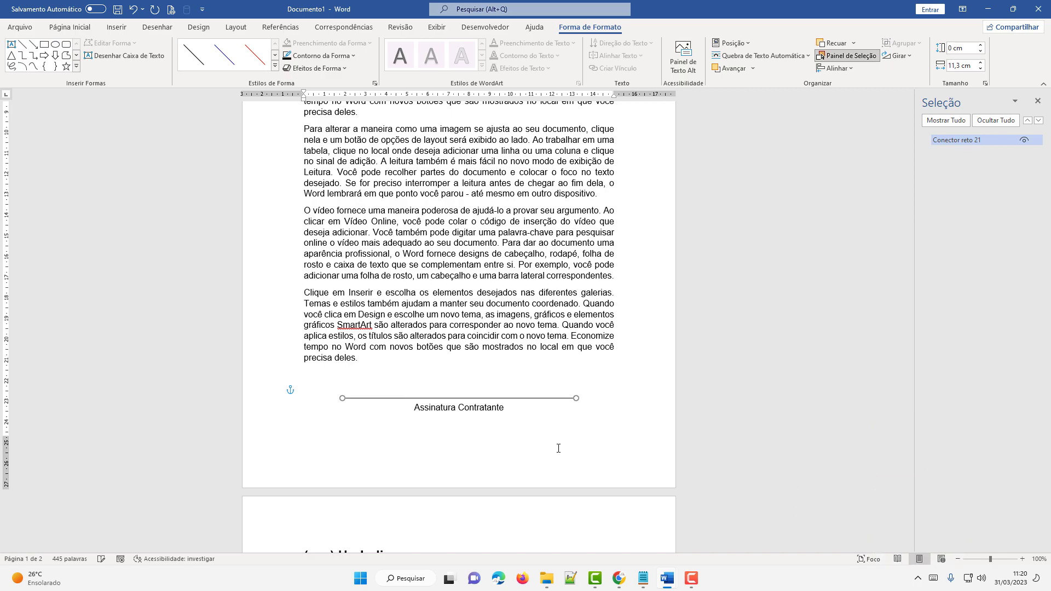
pyautogui.press('Down')
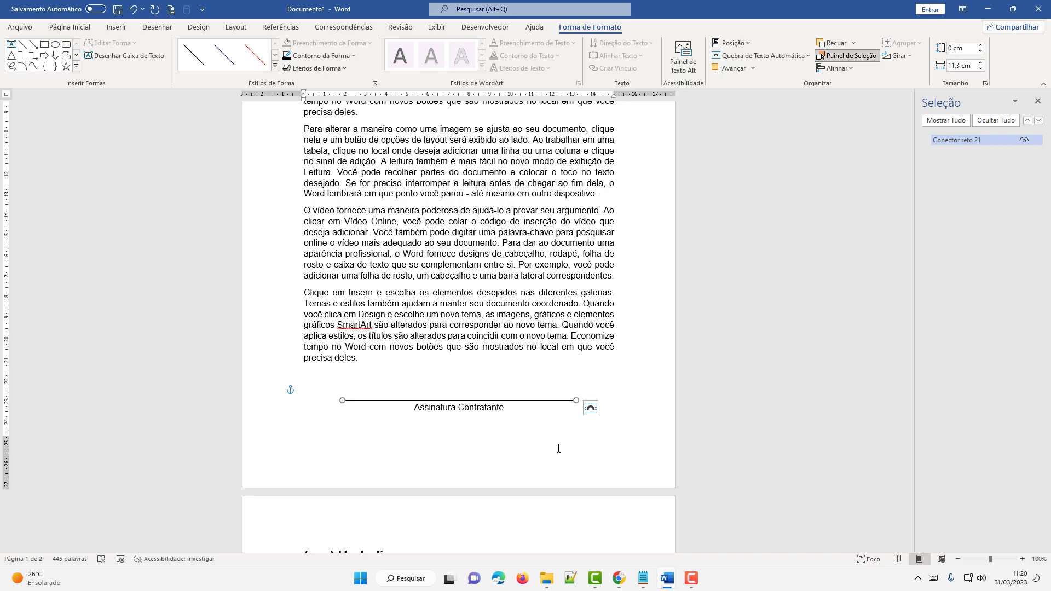
pyautogui.click(579, 438)
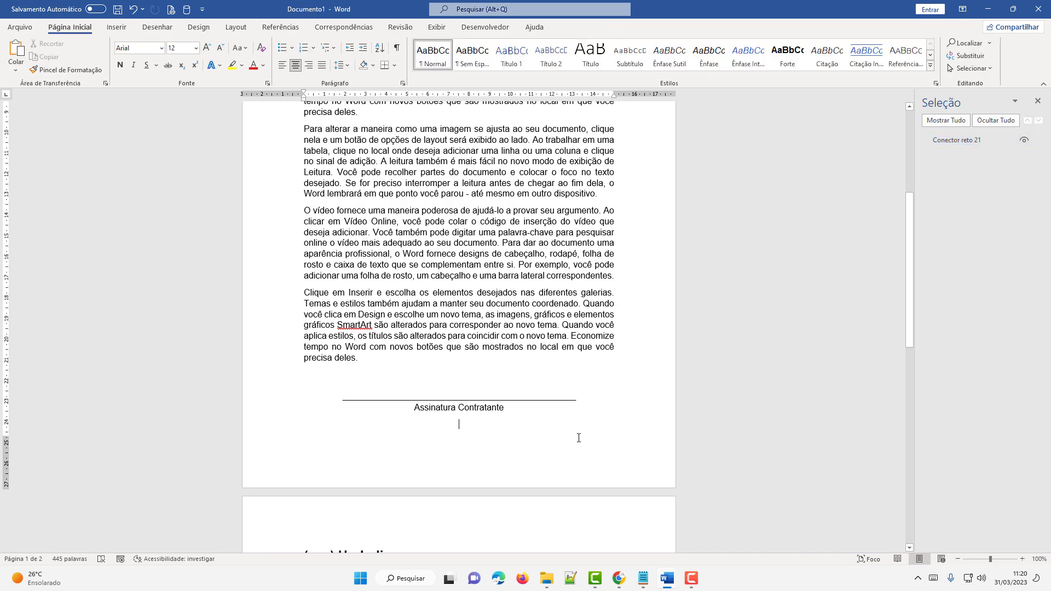
# Insert a page break below the dotted line on page 2 to start a new page.
pyautogui.scroll(-15, 578, 438)
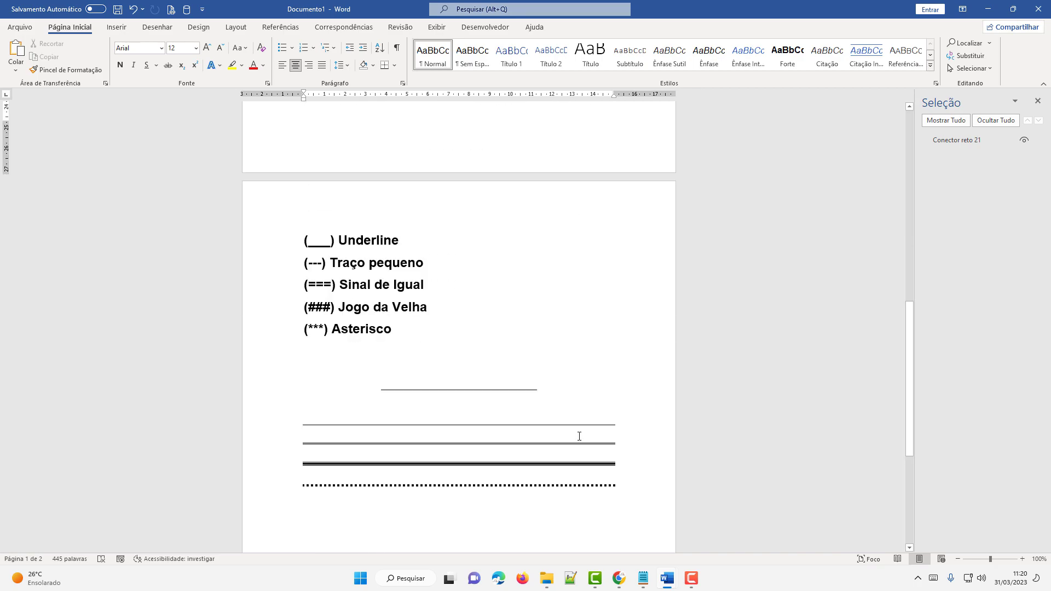
pyautogui.click(573, 453)
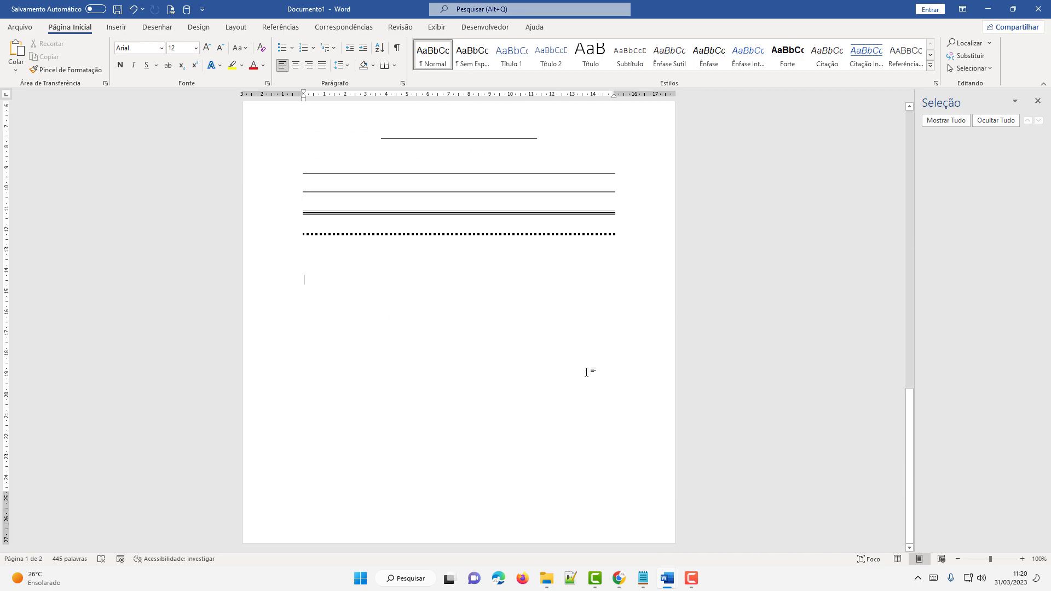
pyautogui.hotkey('ctrl', 'Return')
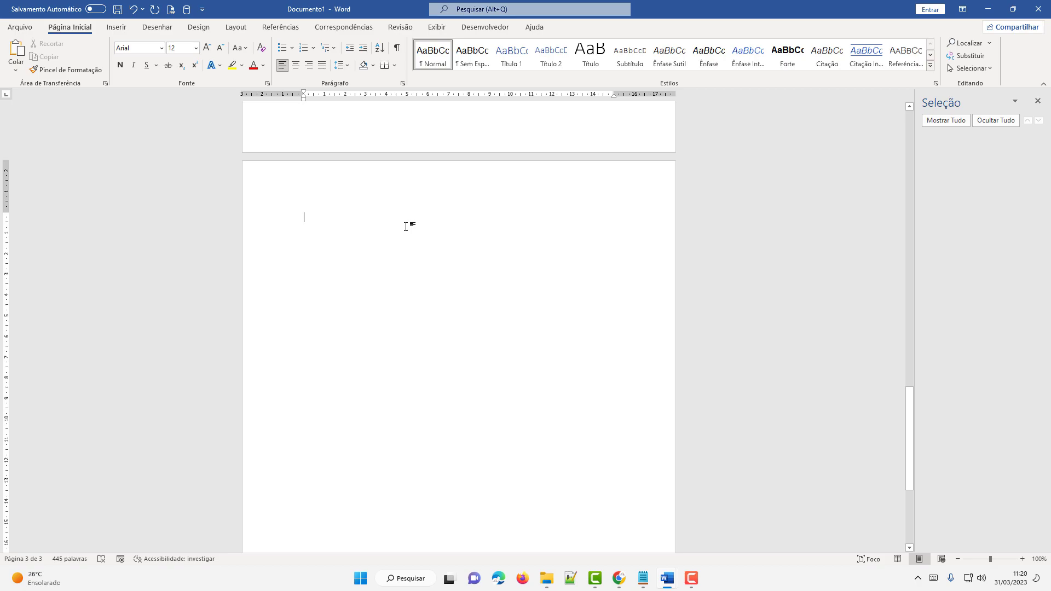
# Insert a table with 1 column and 20 rows at the start of page 3.
pyautogui.click(120, 32)
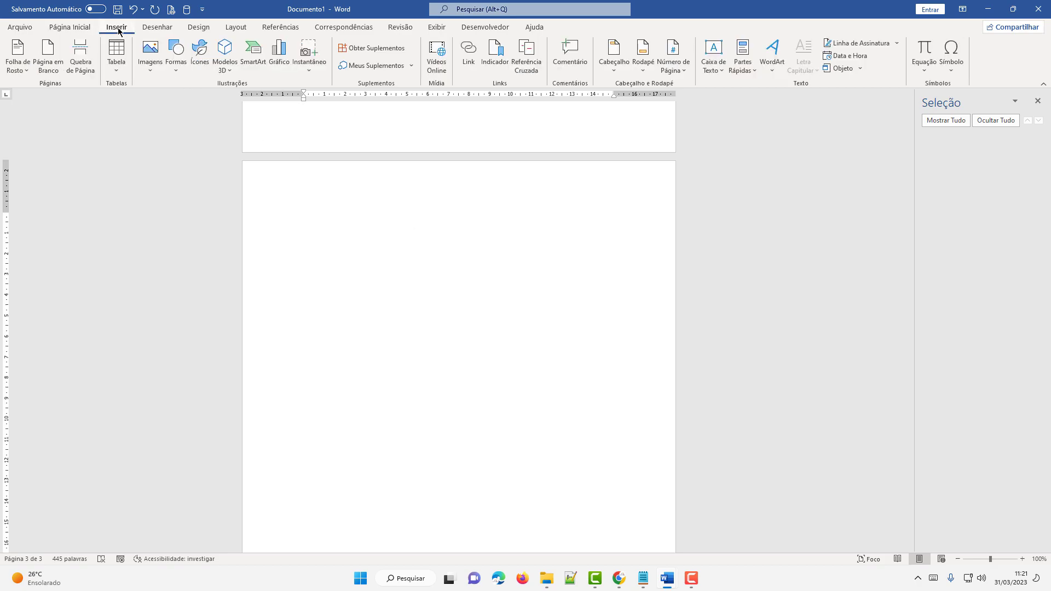
pyautogui.click(116, 75)
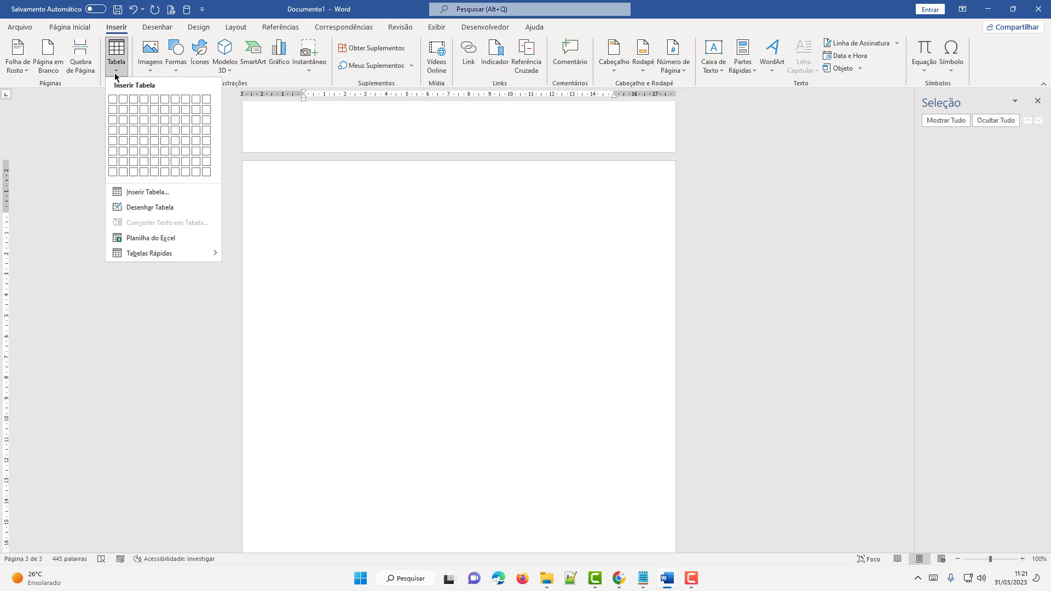
pyautogui.click(168, 193)
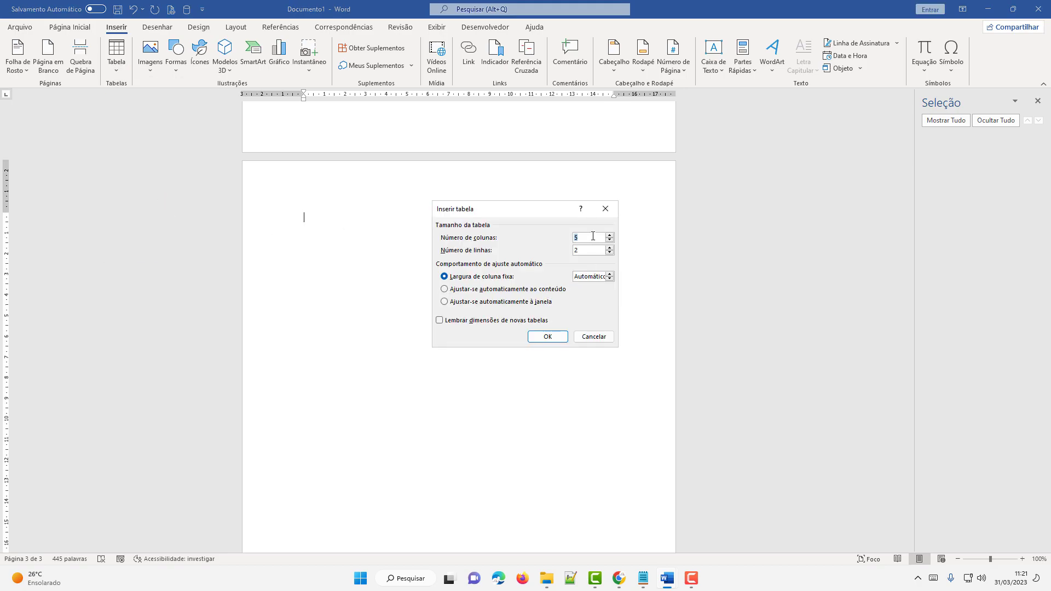
pyautogui.write('1')
pyautogui.write('0')
pyautogui.click(545, 336)
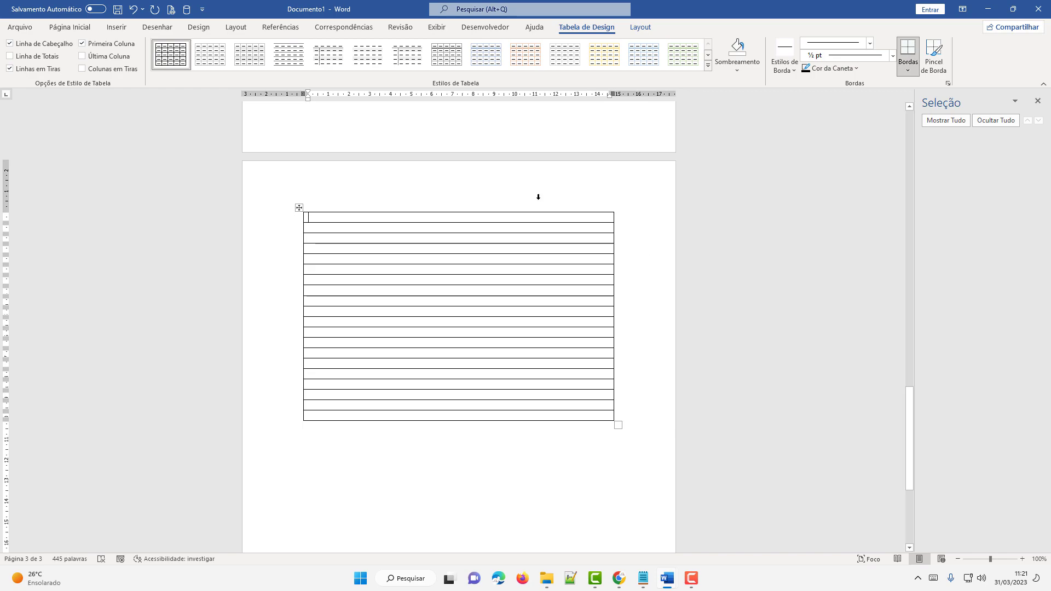
# Specify a height of about 1 cm for all rows of the table.
pyautogui.rightClick(299, 209)
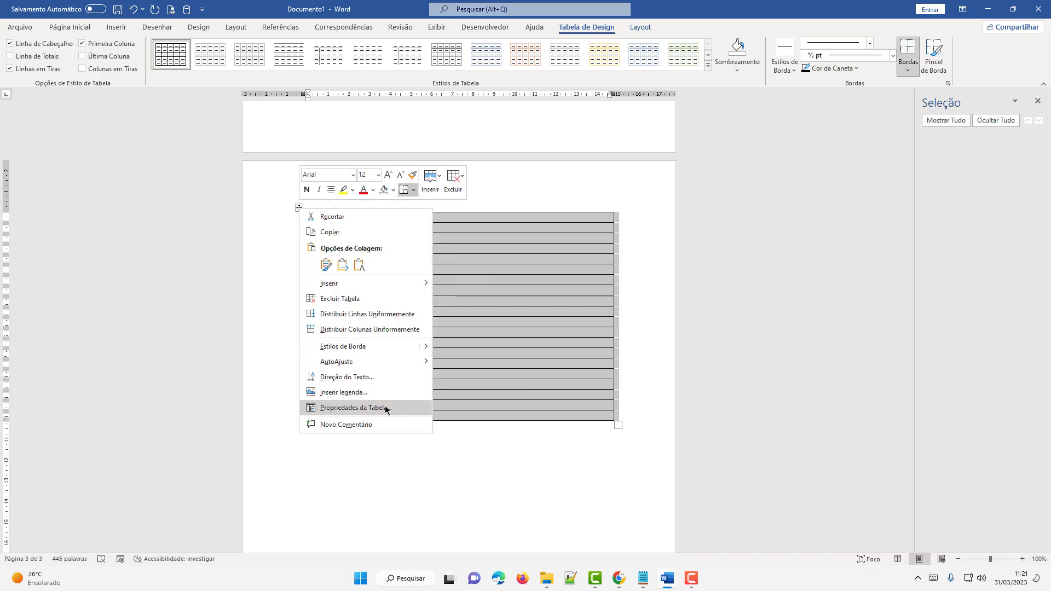
pyautogui.click(352, 407)
pyautogui.hotkey('shift', 'Tab')
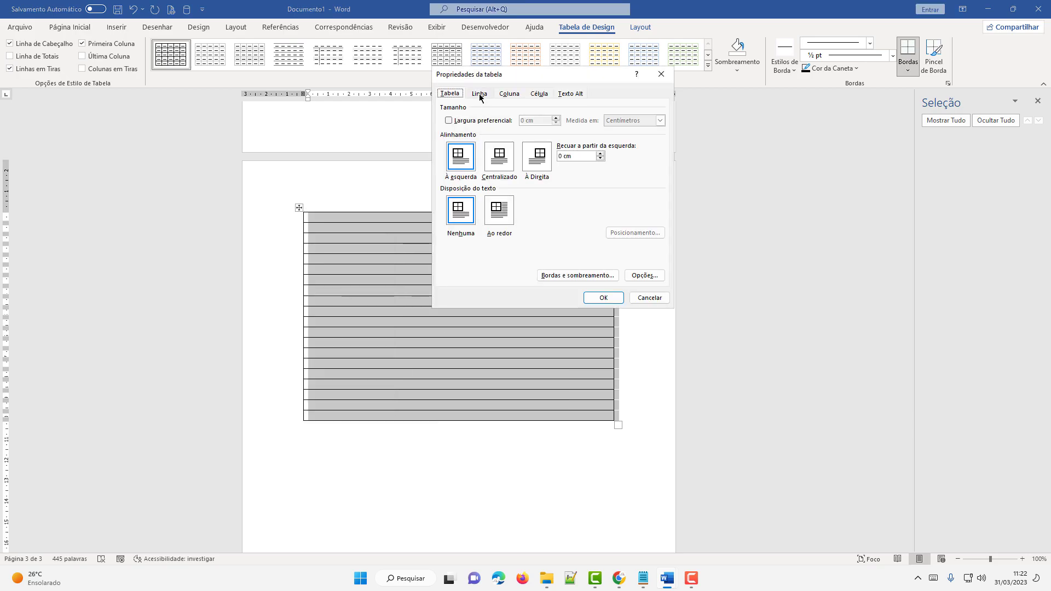
pyautogui.click(479, 97)
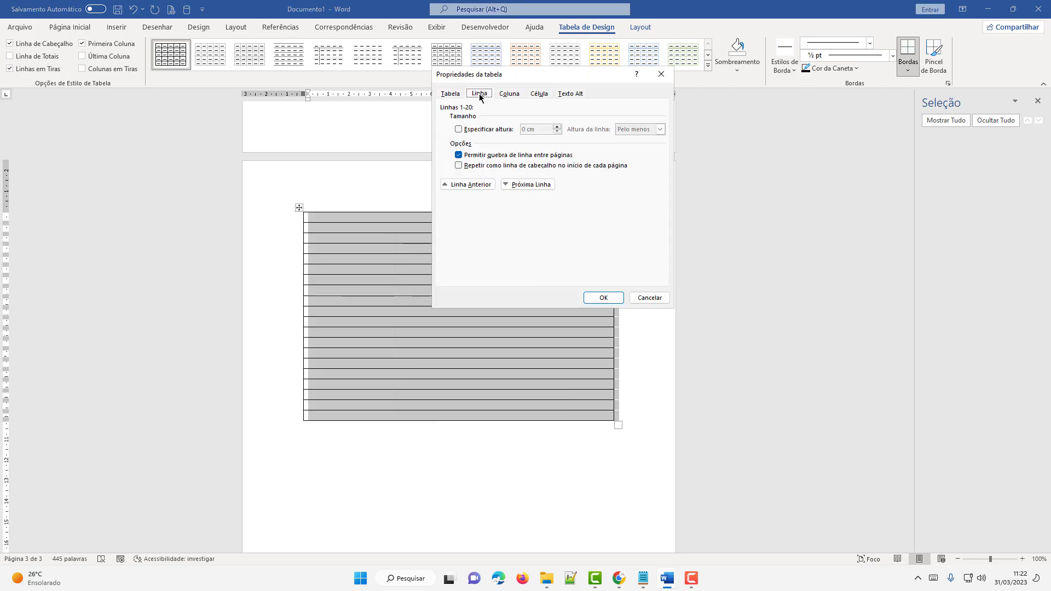
pyautogui.click(458, 129)
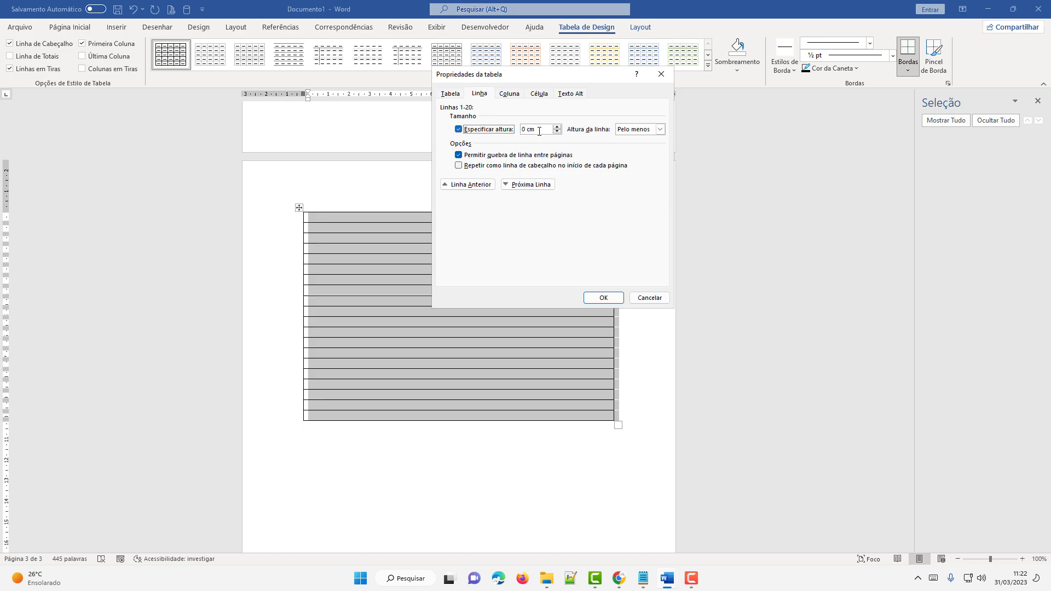
pyautogui.click(556, 127)
pyautogui.click(557, 127)
pyautogui.click(557, 127)
pyautogui.click(557, 127)
pyautogui.click(557, 127)
pyautogui.click(603, 298)
pyautogui.click(487, 353)
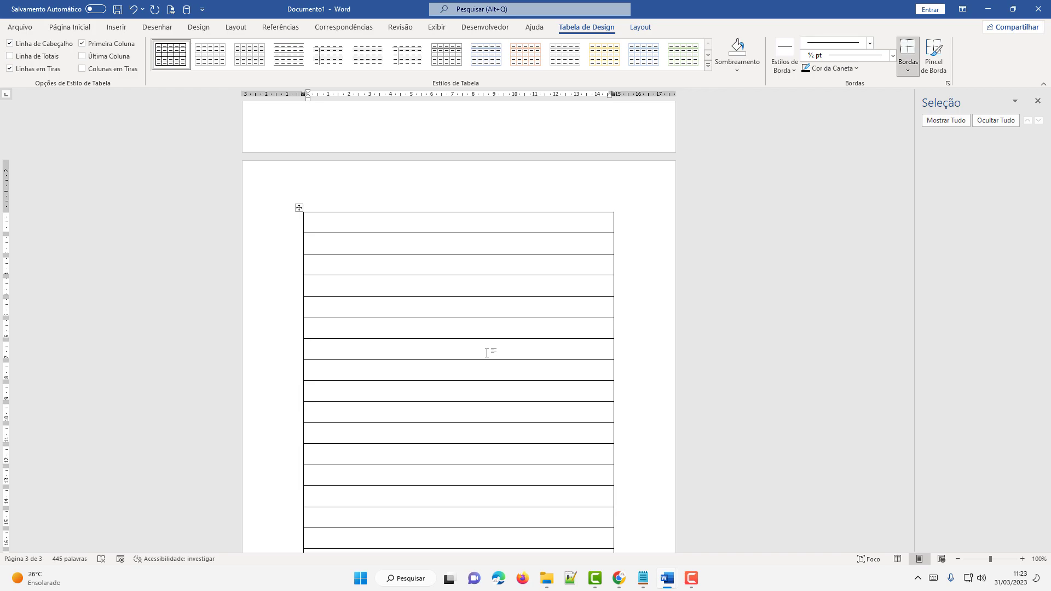
# Remove the left and right borders of the whole table, keeping only its horizontal lines.
pyautogui.rightClick(297, 209)
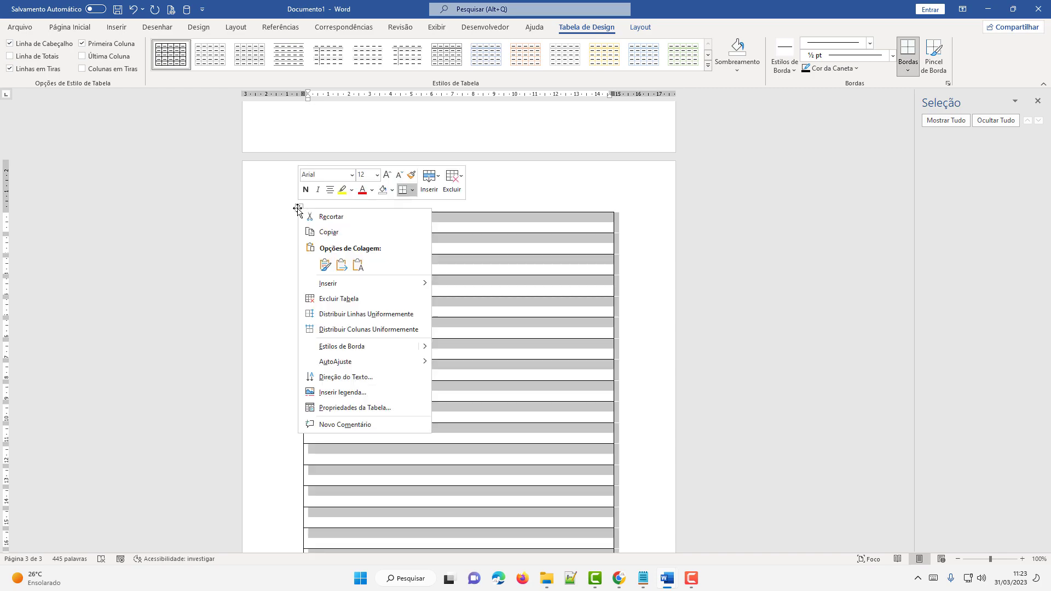
pyautogui.click(371, 408)
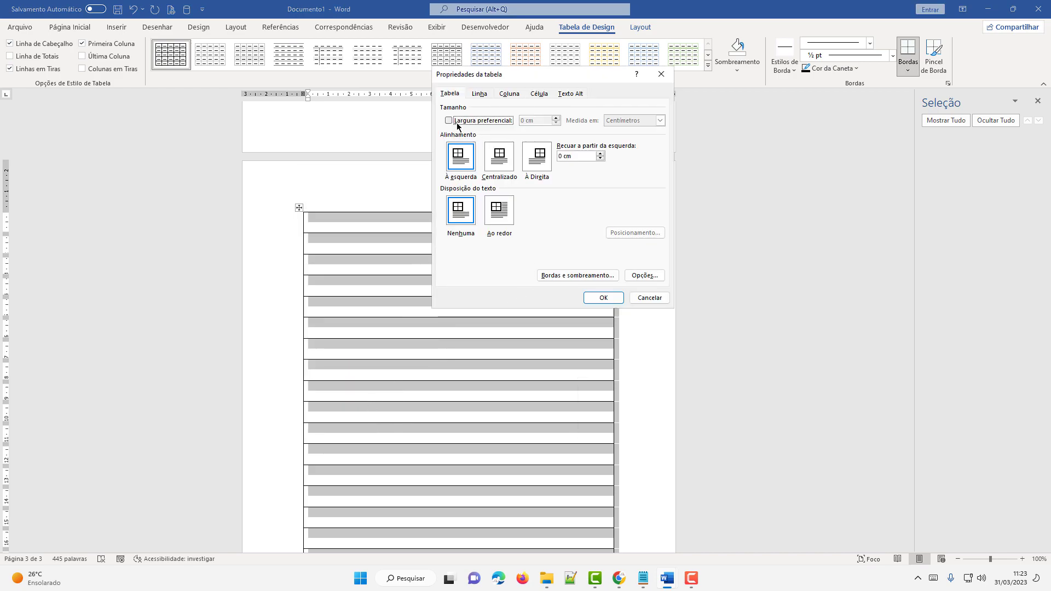
pyautogui.click(575, 277)
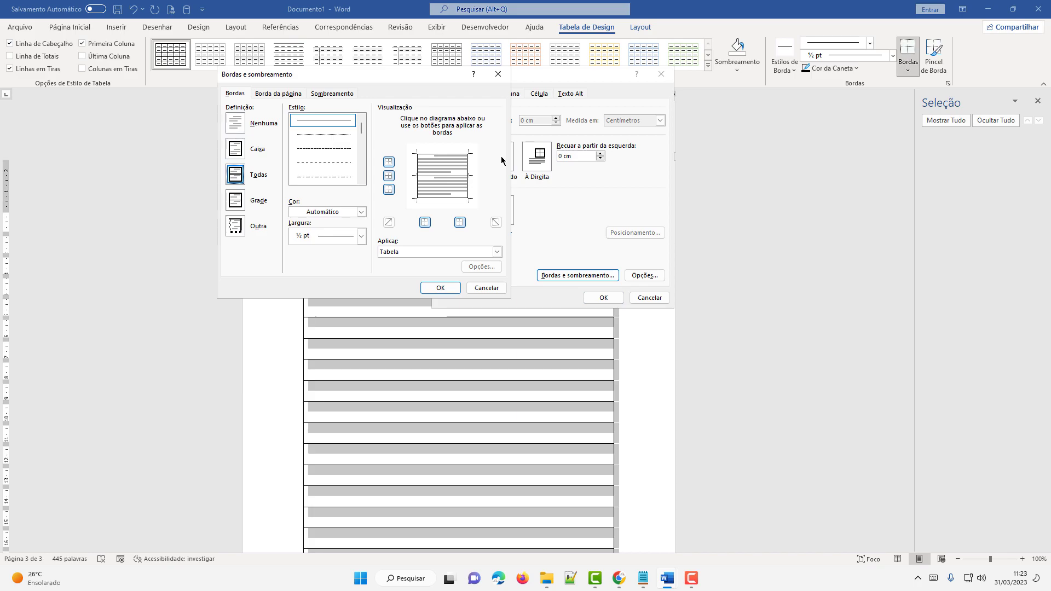
pyautogui.click(470, 174)
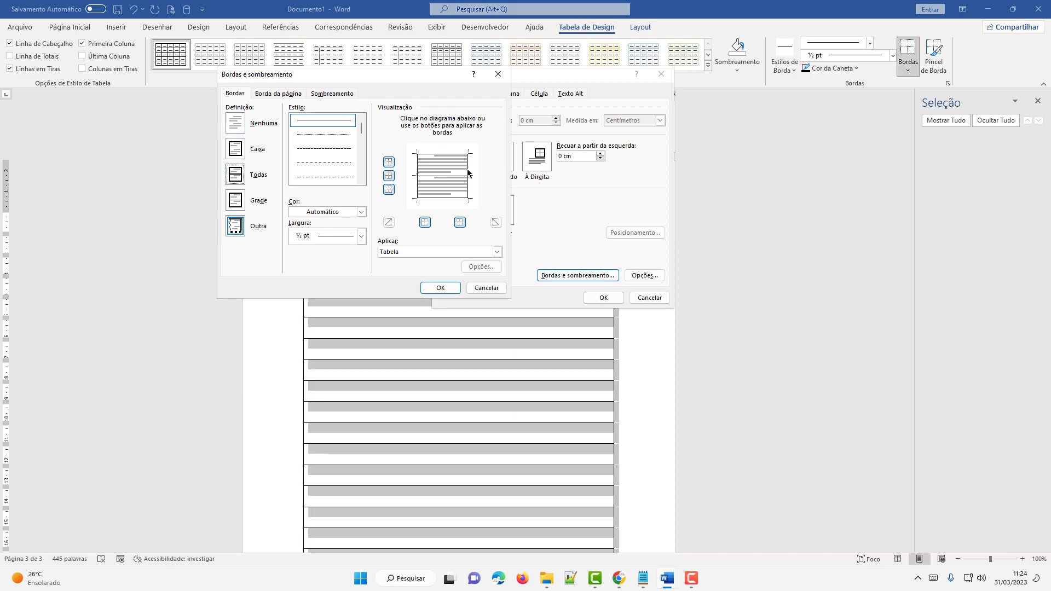
pyautogui.click(468, 174)
pyautogui.click(418, 173)
pyautogui.click(441, 289)
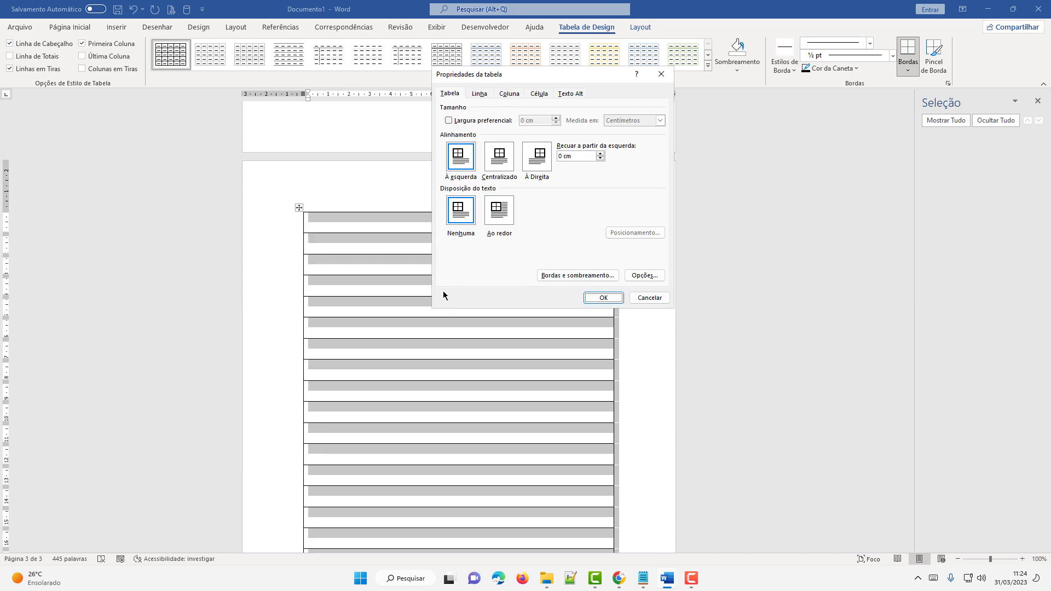
pyautogui.click(602, 298)
pyautogui.click(619, 284)
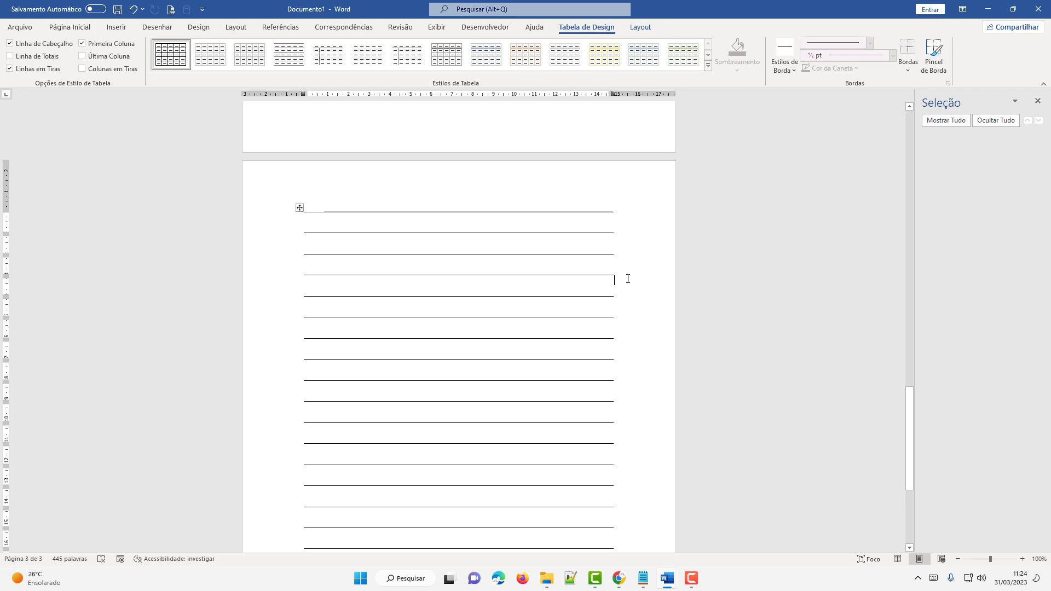
# Add one row at the end of the table and delete it again.
pyautogui.scroll(-5, 628, 279)
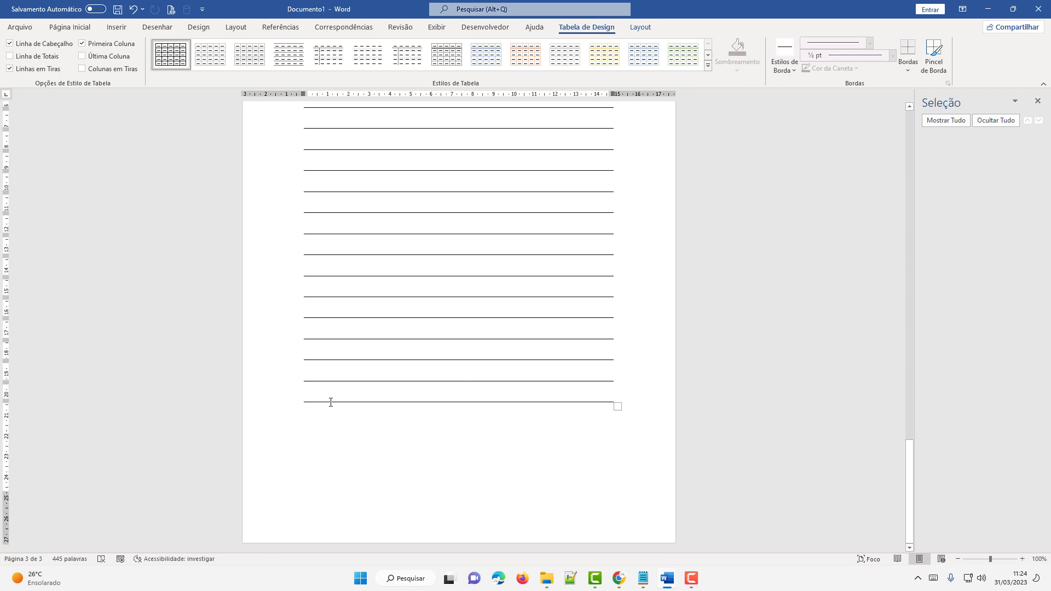
pyautogui.moveTo(302, 409)
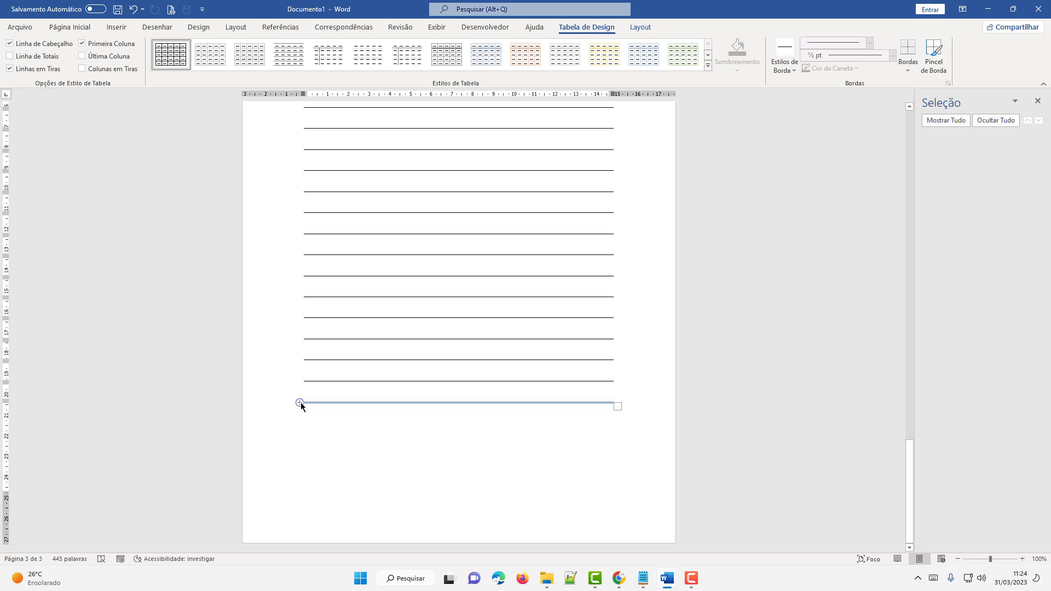
pyautogui.click(300, 403)
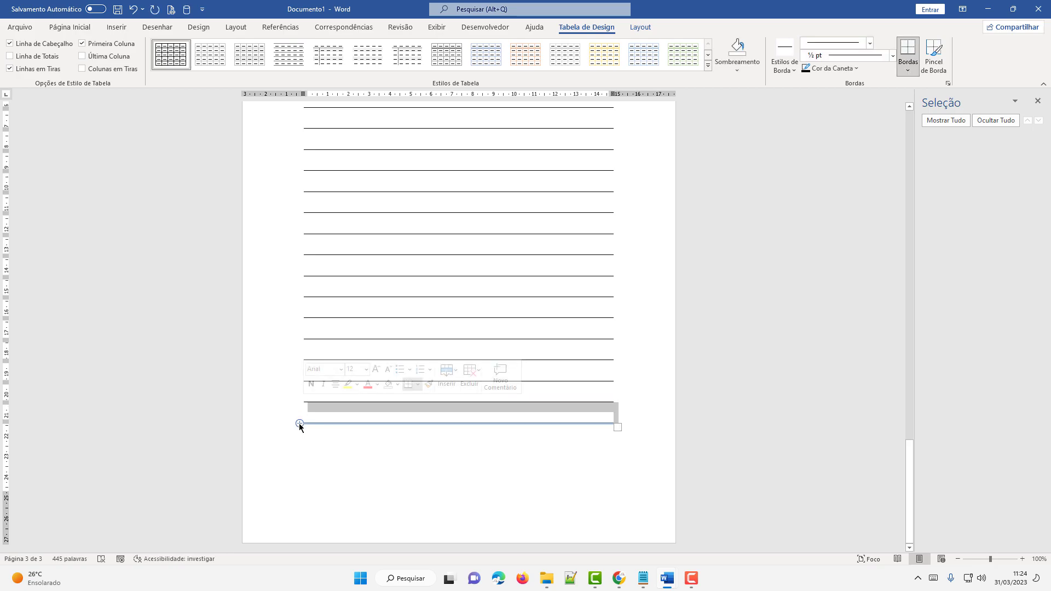
pyautogui.rightClick(299, 427)
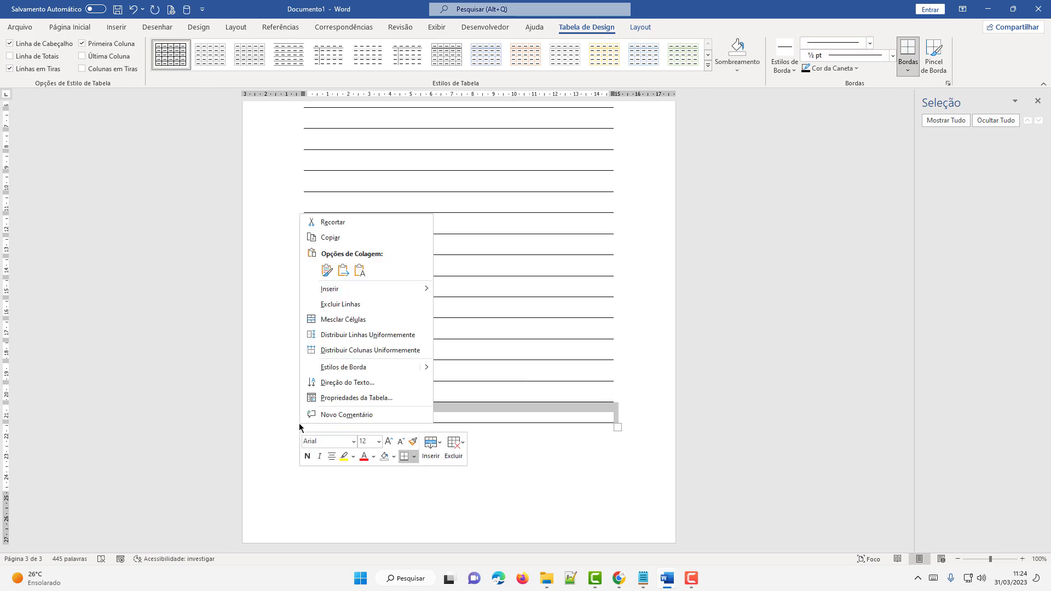
pyautogui.click(371, 307)
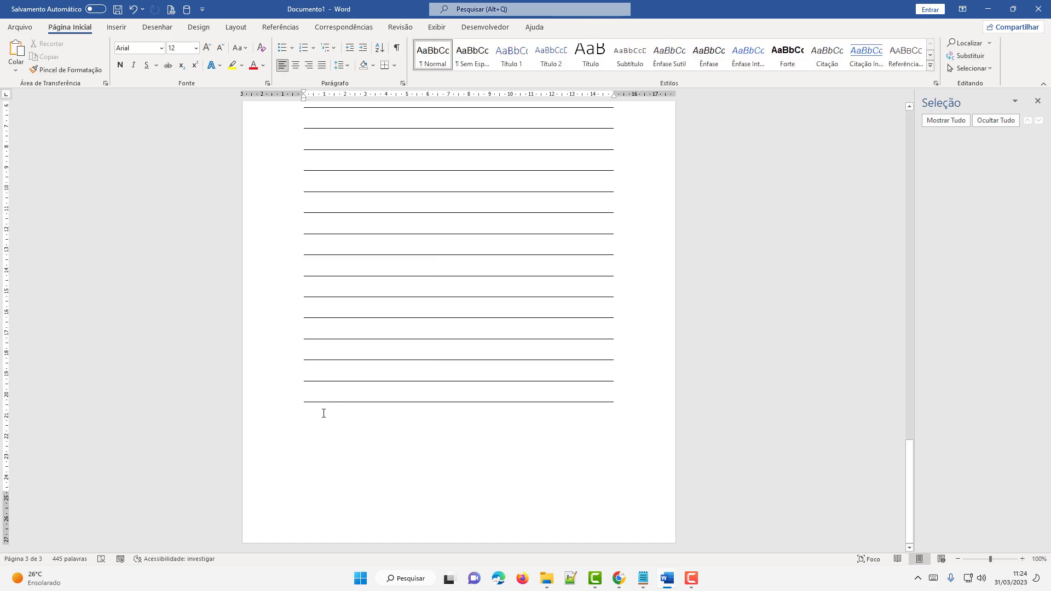
# Delete the last three rows of the table.
pyautogui.moveTo(307, 408); pyautogui.dragTo(303, 353)
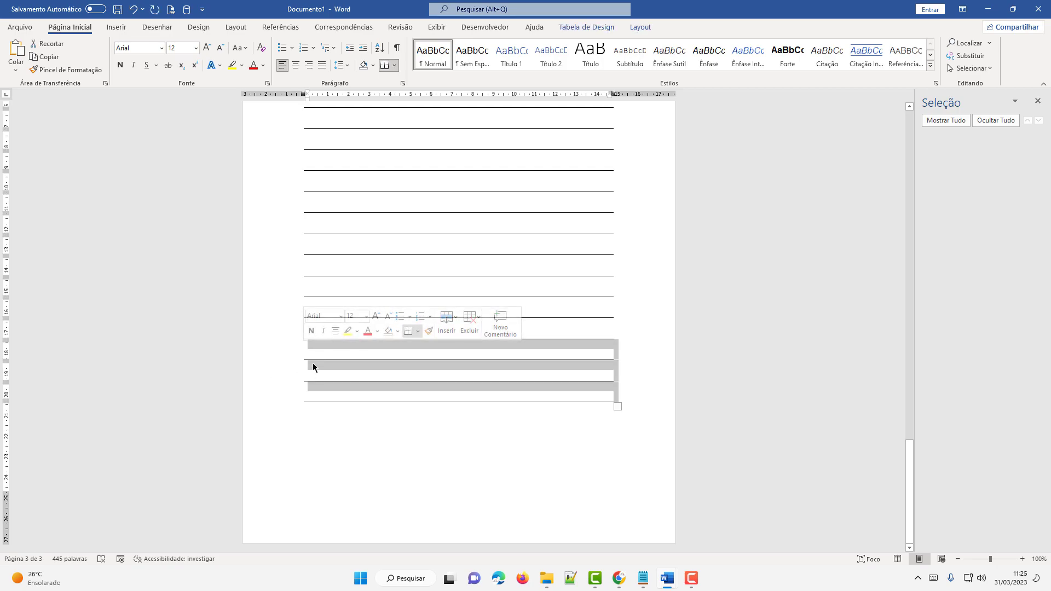
pyautogui.rightClick(313, 363)
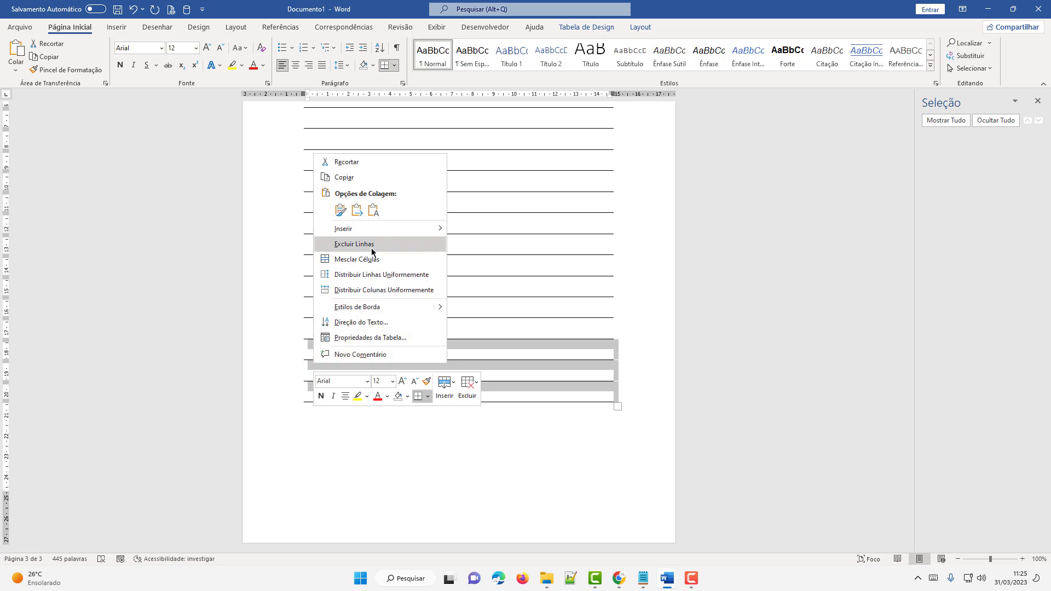
pyautogui.click(372, 245)
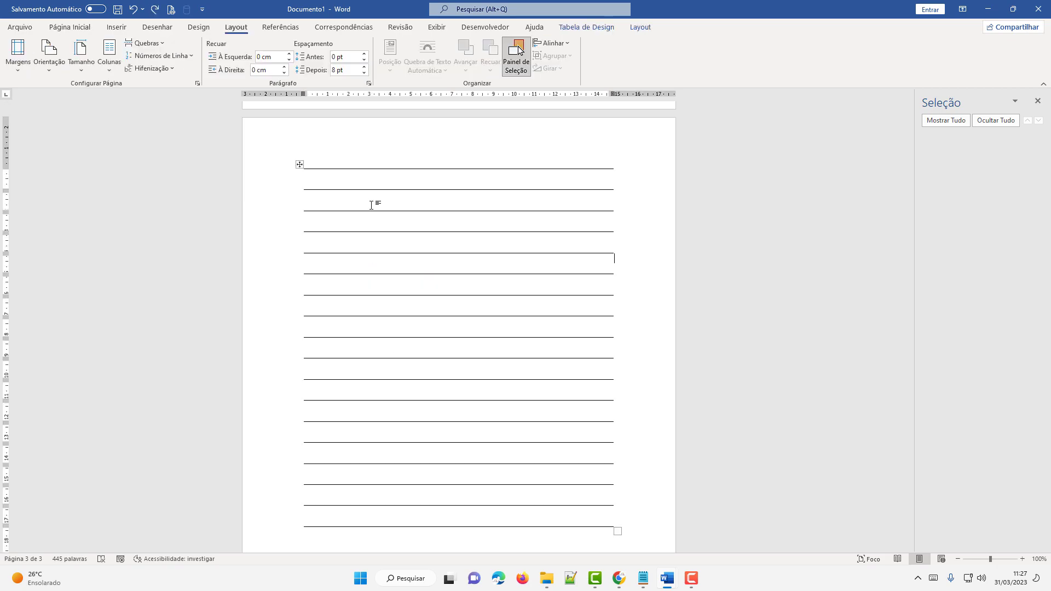
# Set the table's column width to 18 cm and shift the table left so its lines sit centered on the page.
pyautogui.rightClick(300, 167)
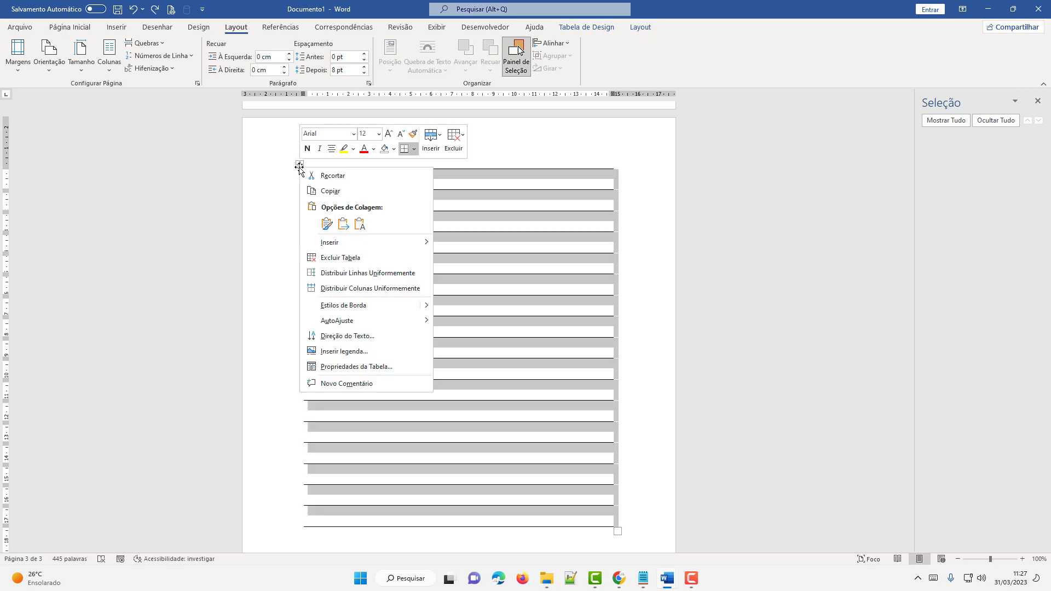
pyautogui.click(384, 368)
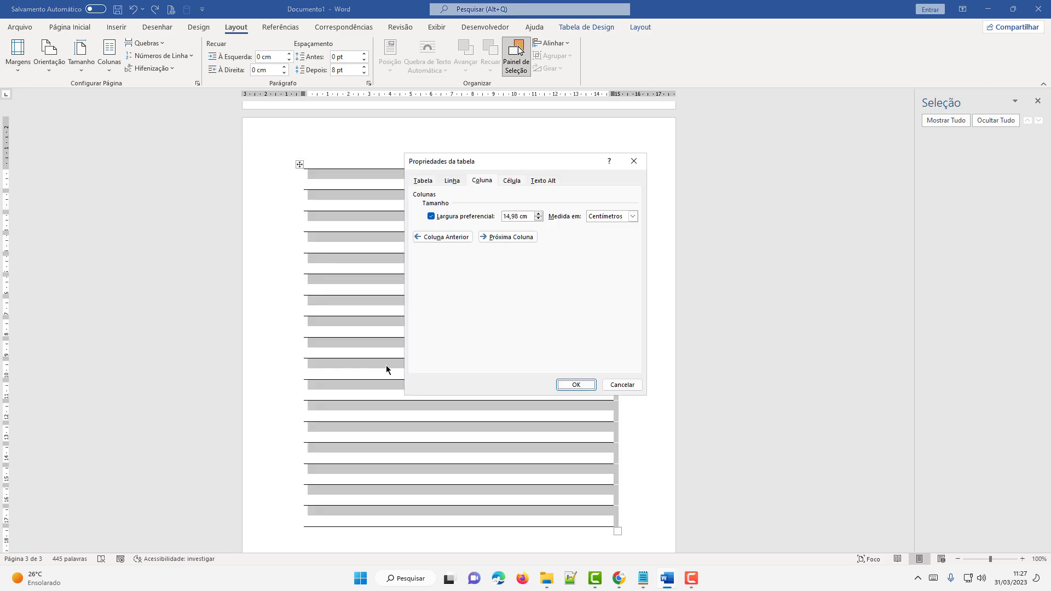
pyautogui.click(481, 181)
pyautogui.click(539, 214)
pyautogui.click(539, 213)
pyautogui.click(538, 213)
pyautogui.click(517, 215)
pyautogui.moveTo(514, 215); pyautogui.dragTo(502, 215)
pyautogui.write('18')
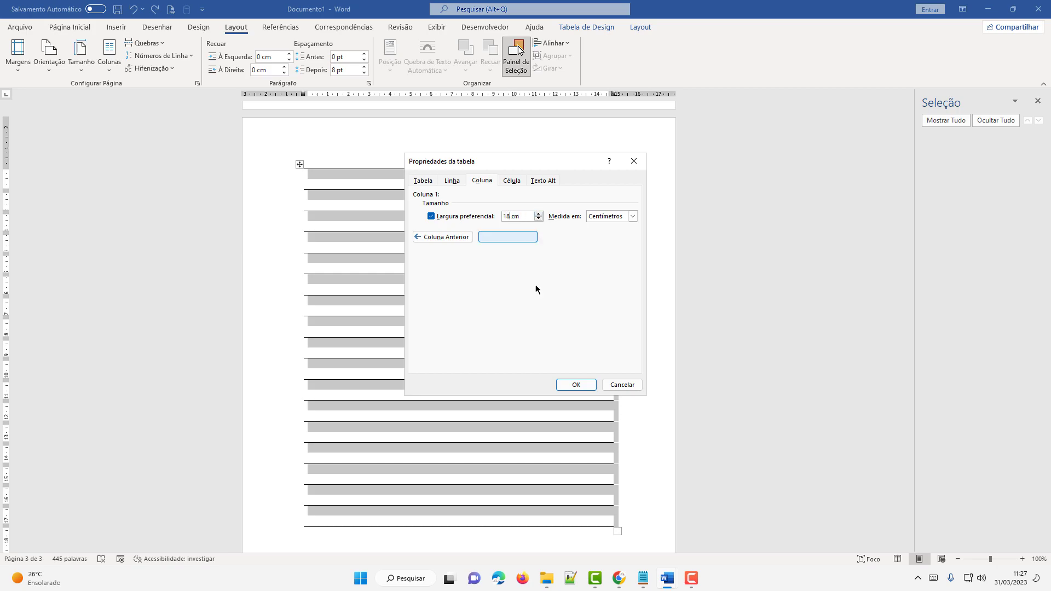
pyautogui.click(576, 385)
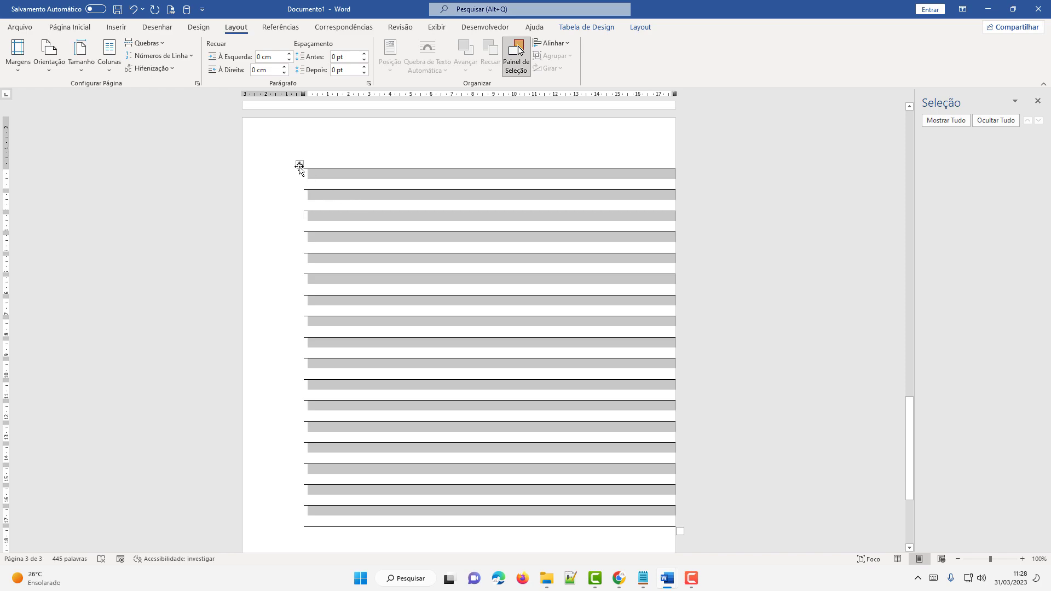
pyautogui.moveTo(299, 165); pyautogui.dragTo(258, 167)
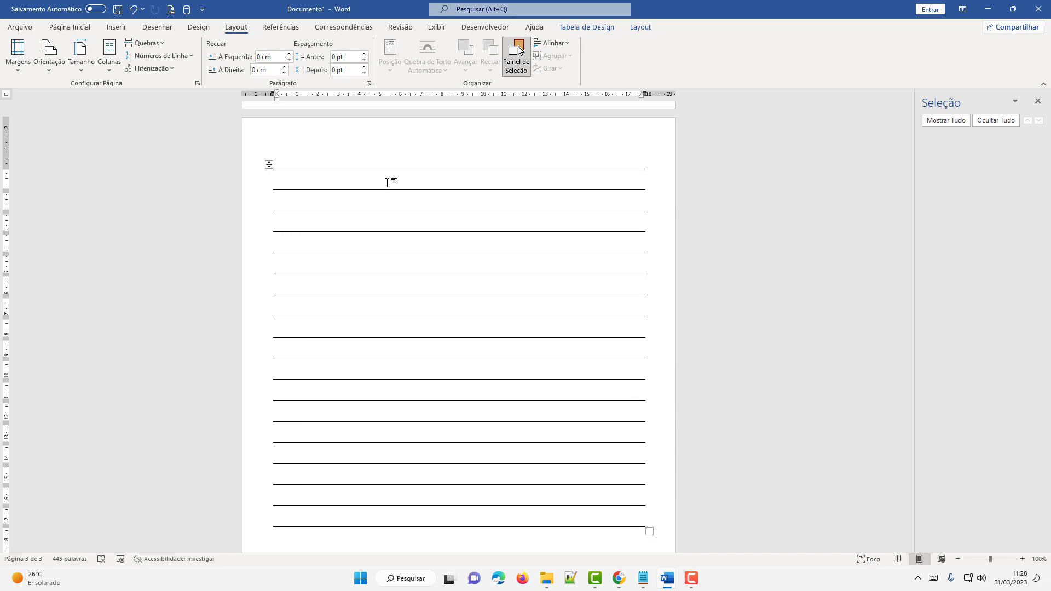